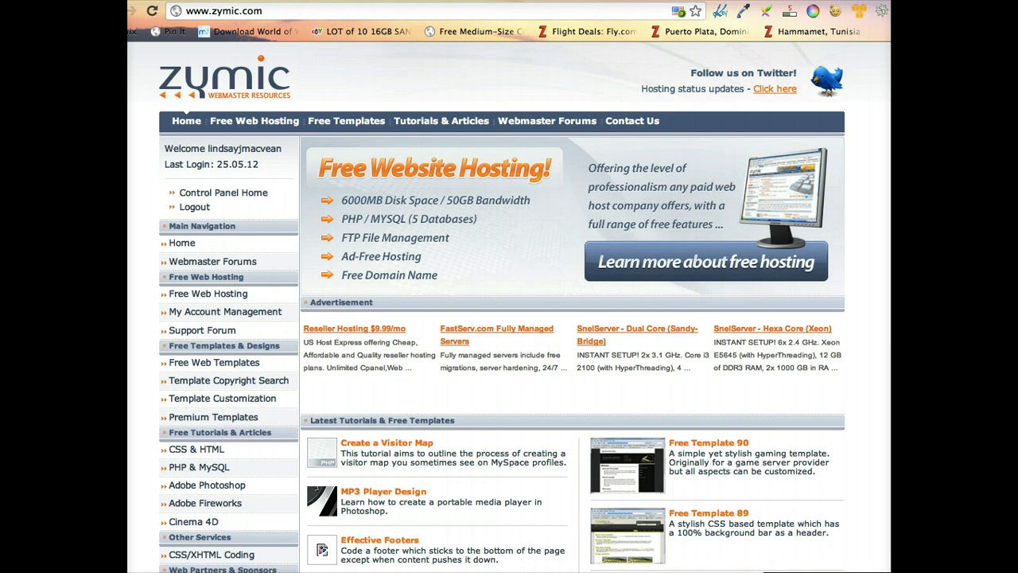
Search the web for filezilla in a new browser tab and open the FileZilla Client Download page.
key(super+t)
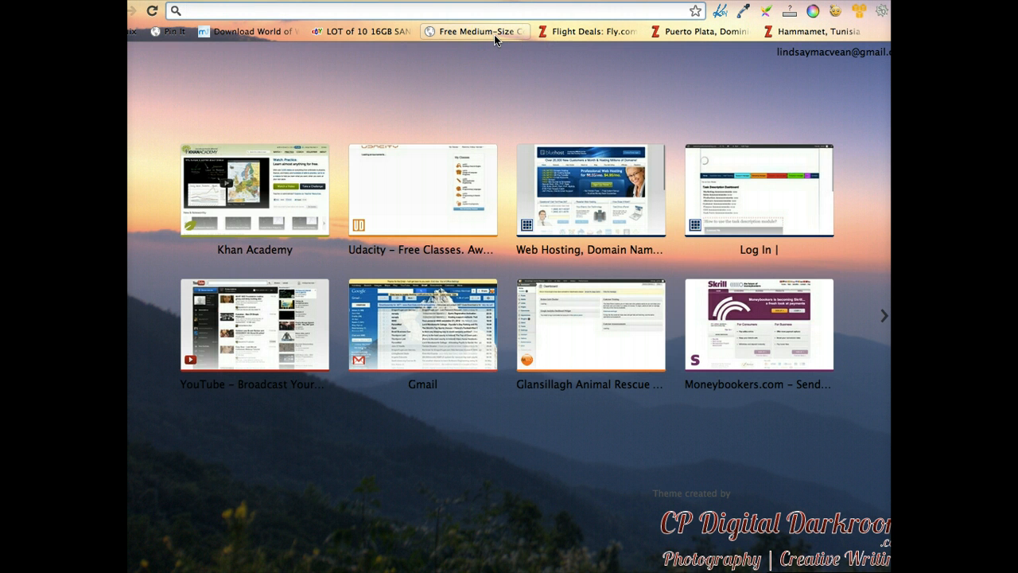
text(file)
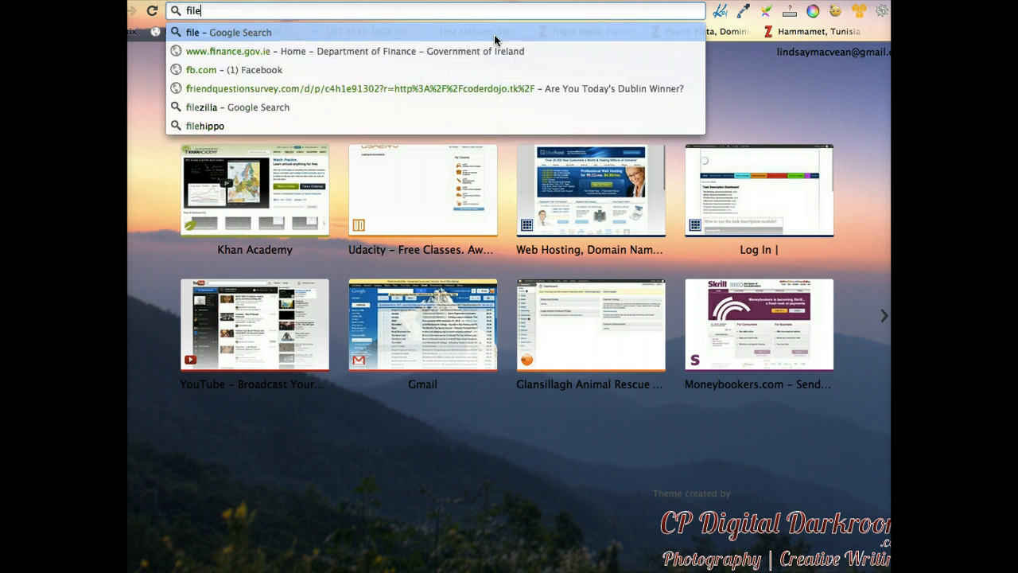
text(zilla)
key(Return)
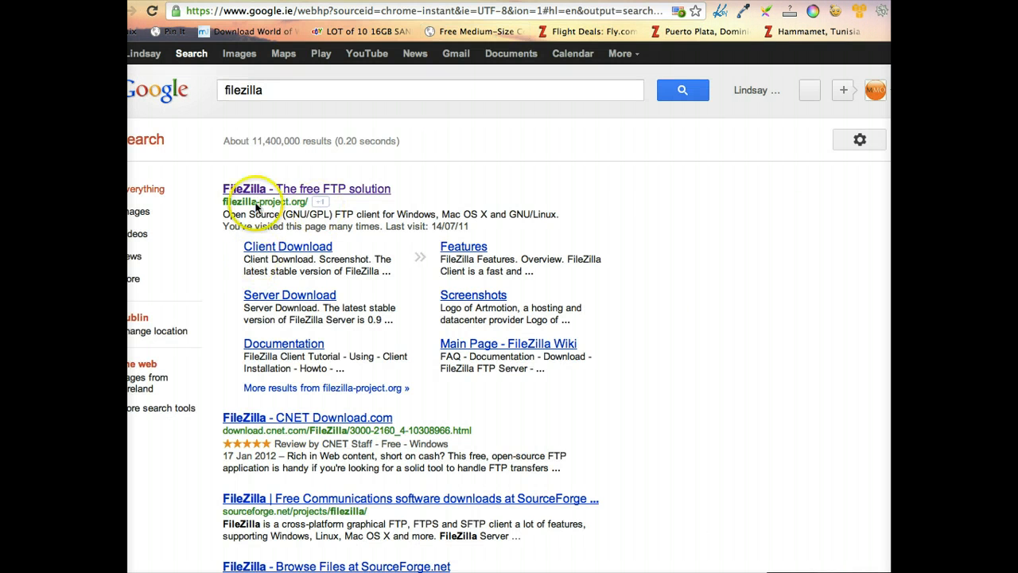
click(280, 248)
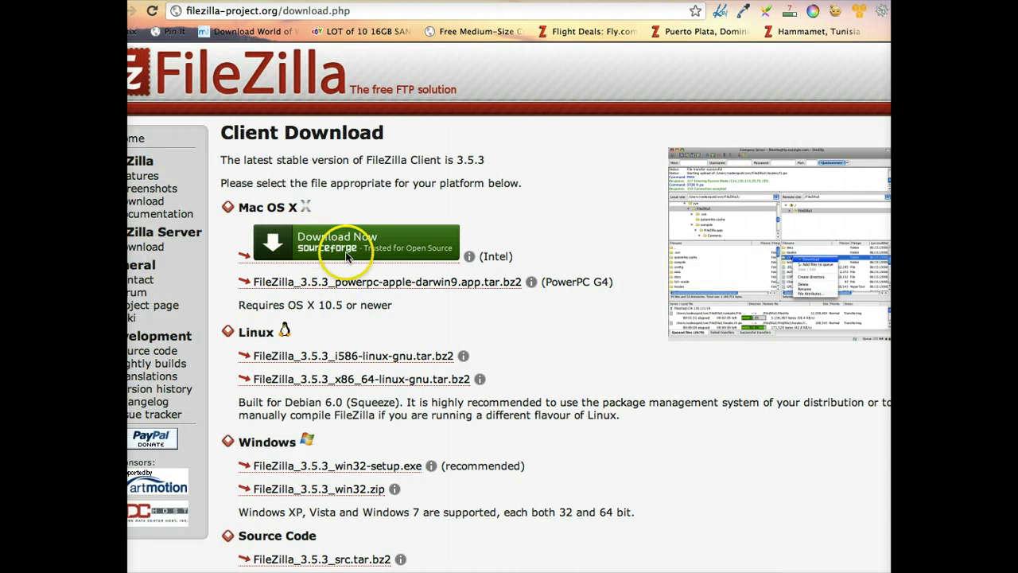
Download the Intel Mac OS X build of FileZilla Client 3.5.3 and extract the downloaded archive.
scroll(375, 375, down, 2)
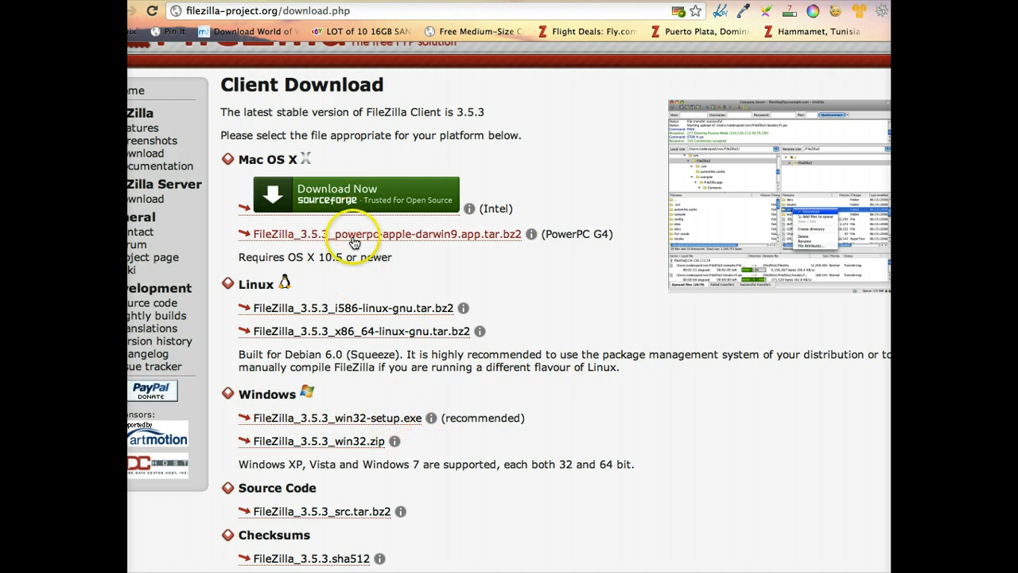
scroll(291, 230, up, 1)
click(323, 248)
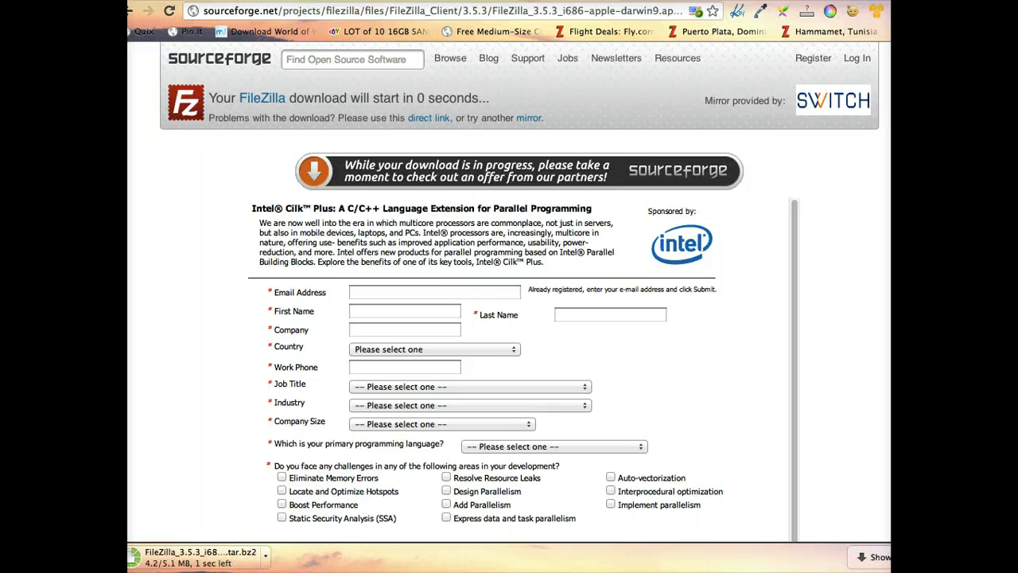
click(171, 558)
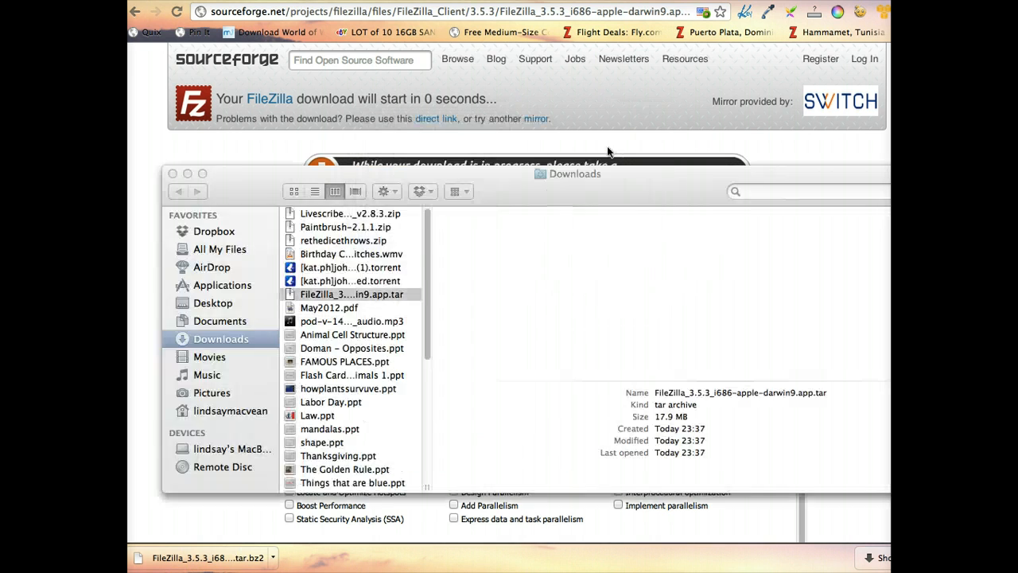
Switch to the Downloads folder window, launch FileZilla.app and allow the downloaded application to open.
key(ctrl+Up)
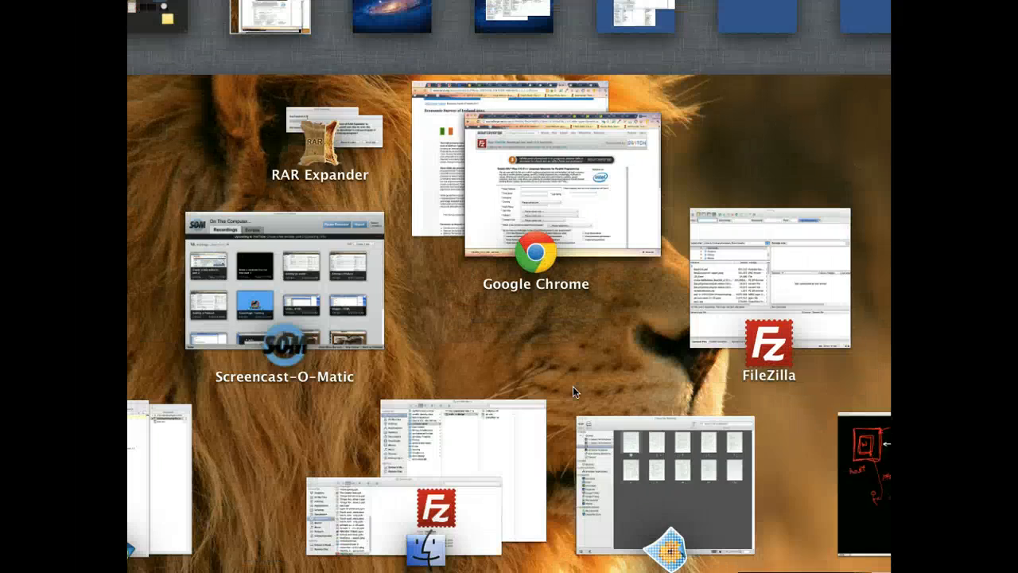
key(ctrl+Up)
key(ctrl+Up)
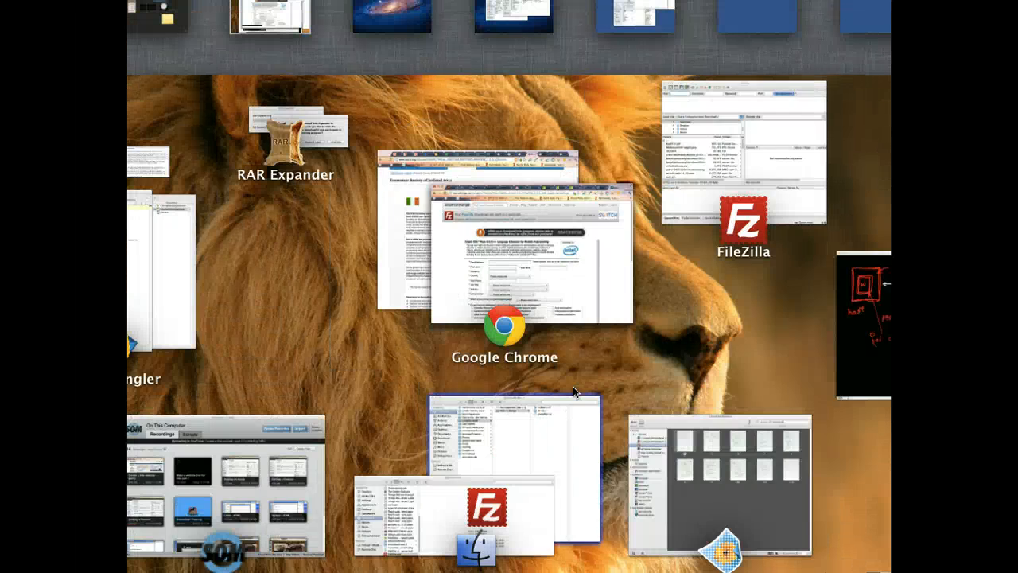
click(448, 539)
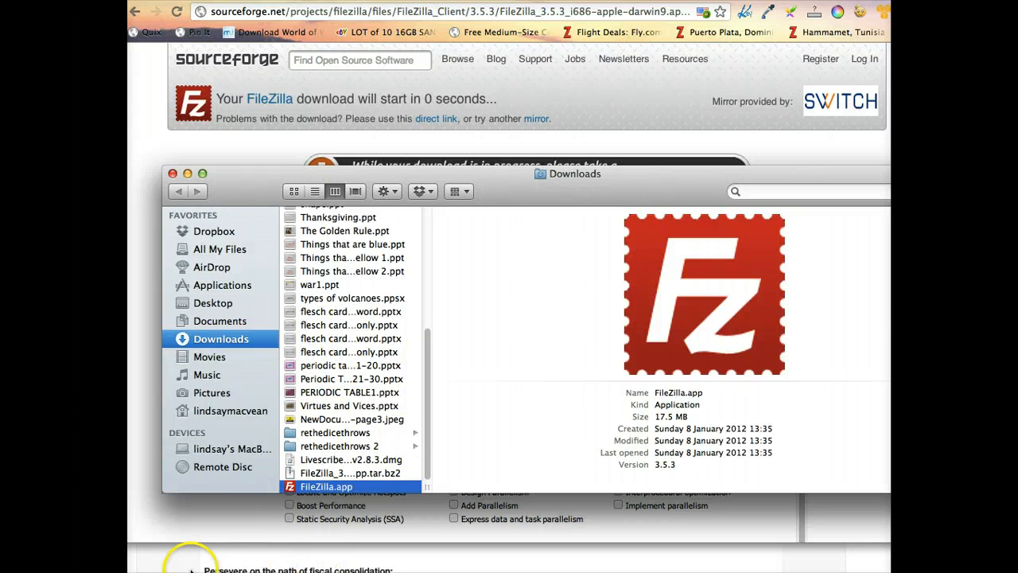
double_click(323, 487)
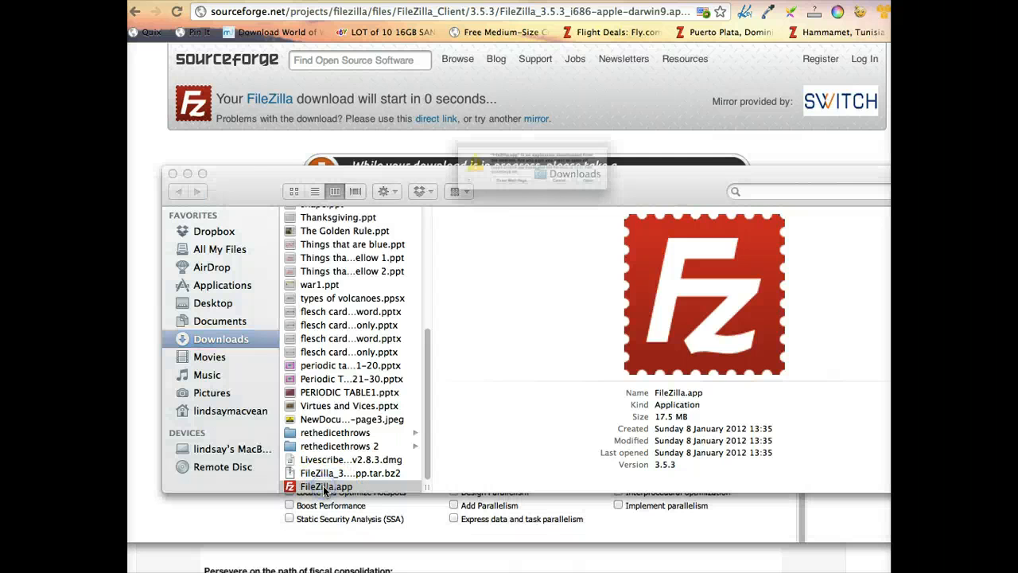
click(665, 204)
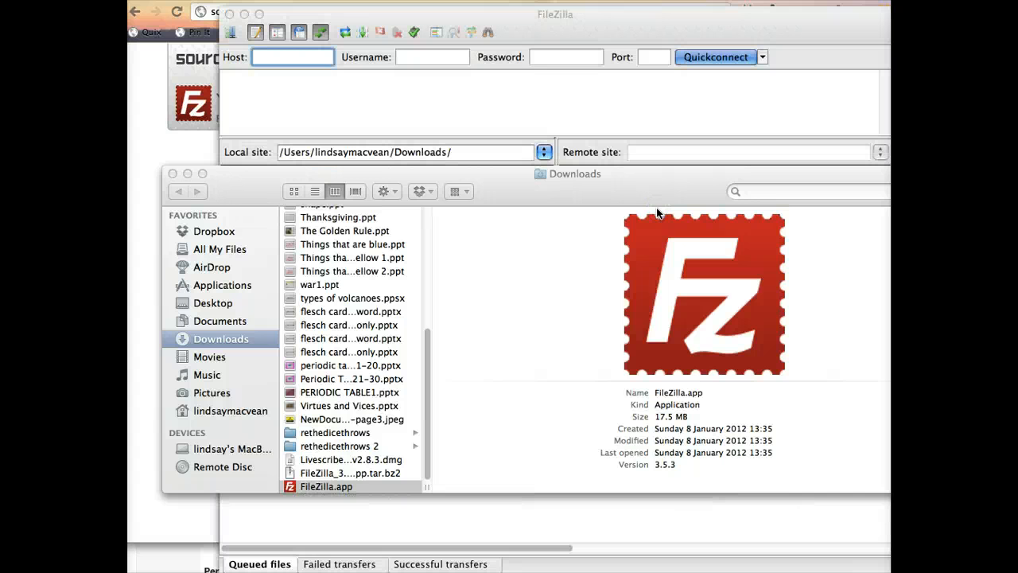
Bring the FileZilla window to the front and dismiss its welcome dialog.
click(404, 182)
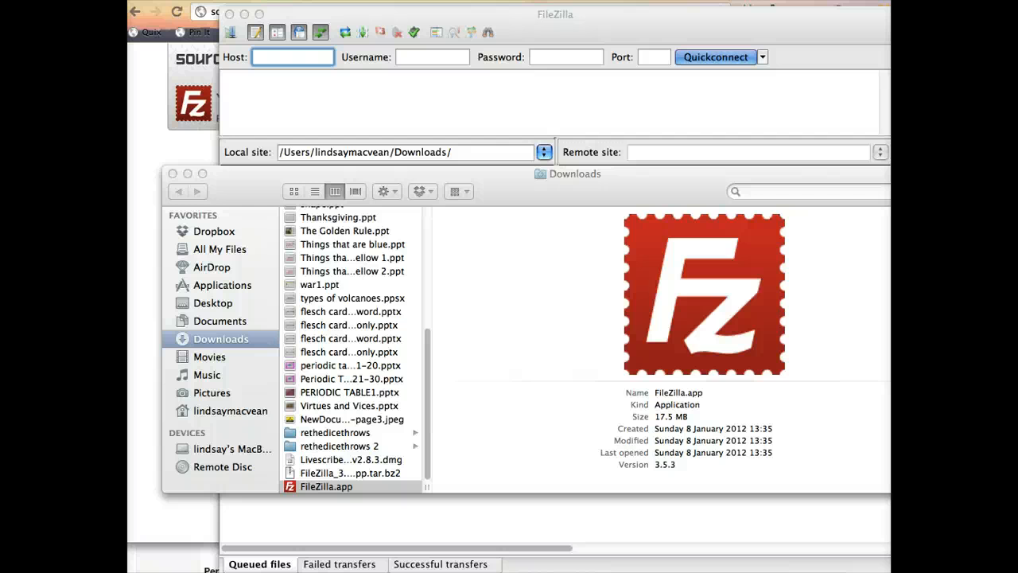
click(557, 16)
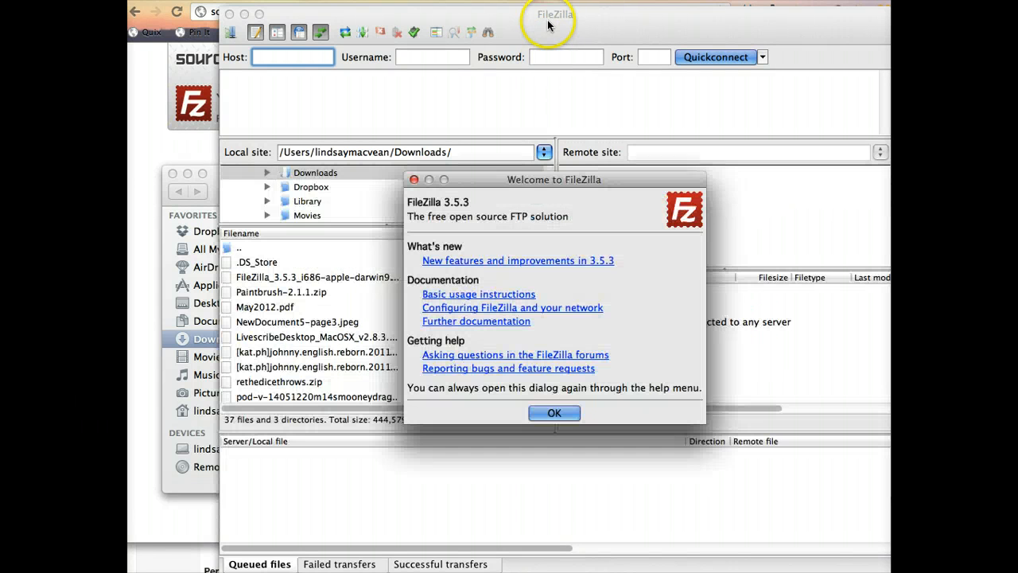
click(555, 415)
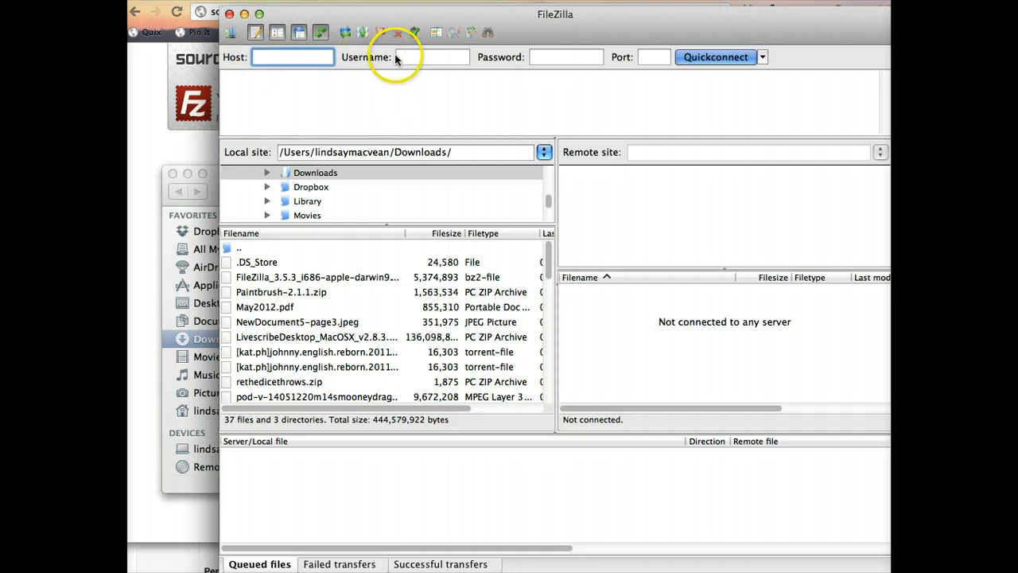
Look over FileZilla's username and password fields and review the hand-drawn host, domain and FTP diagram in the drawing window.
click(438, 56)
click(562, 52)
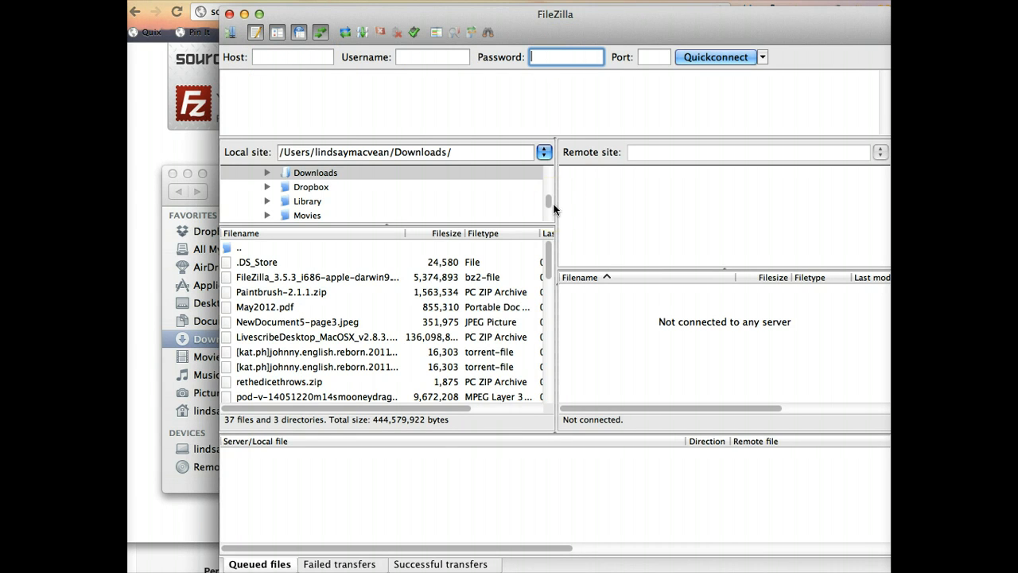
key(ctrl+Up)
click(736, 511)
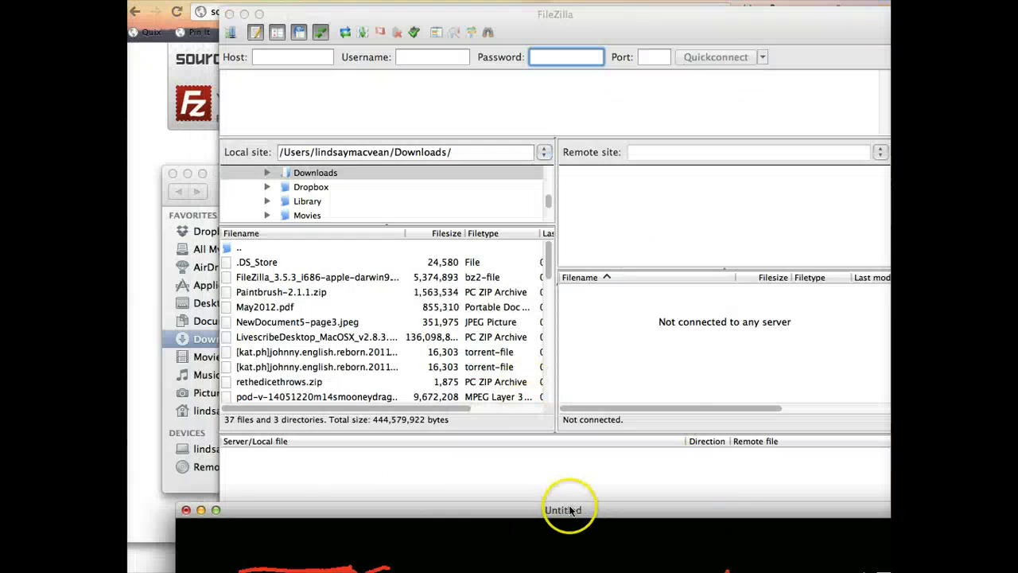
mouse_move(573, 514)
mouse_down()
mouse_move(579, 114)
mouse_move(557, 1)
mouse_move(526, 0)
mouse_up()
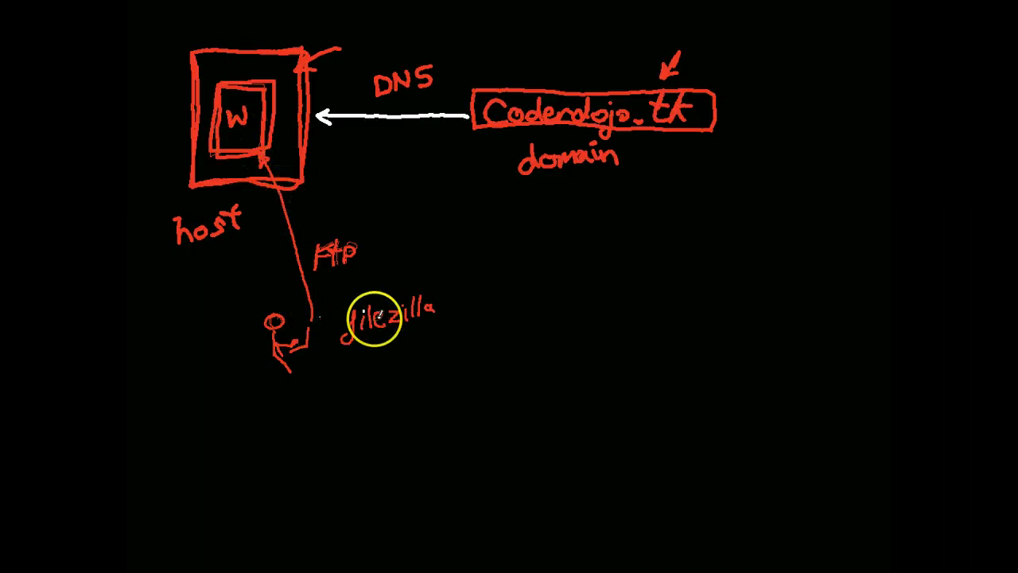
drag(345, 350, 346, 350)
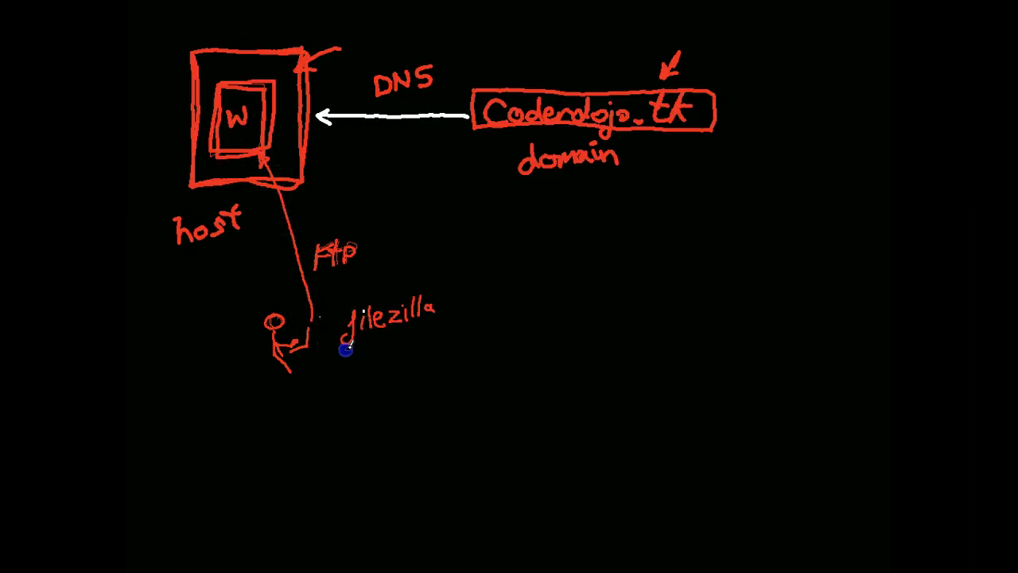
drag(432, 338, 434, 338)
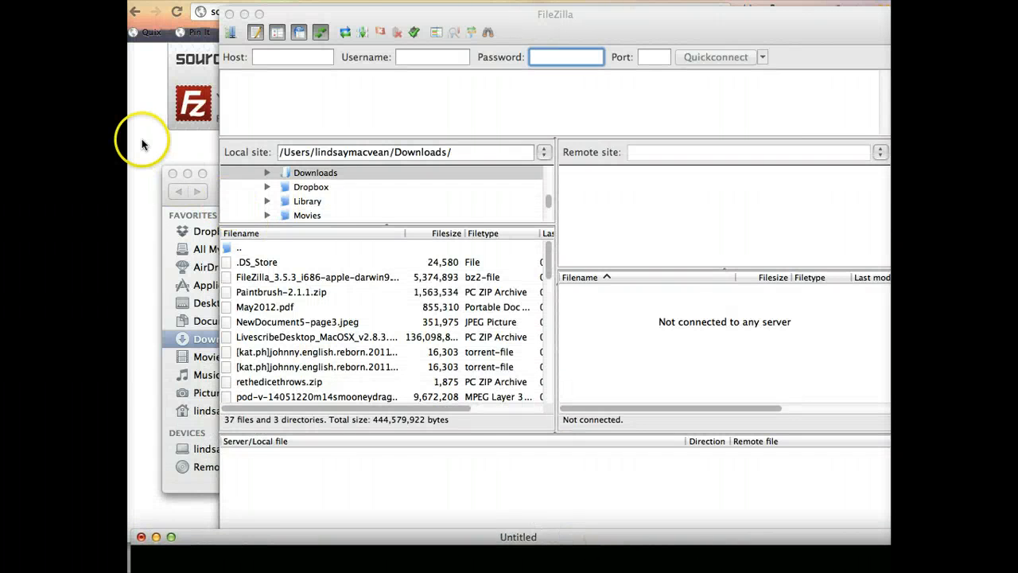
Return to the Zymic home page in the browser and log out of the member account.
click(141, 146)
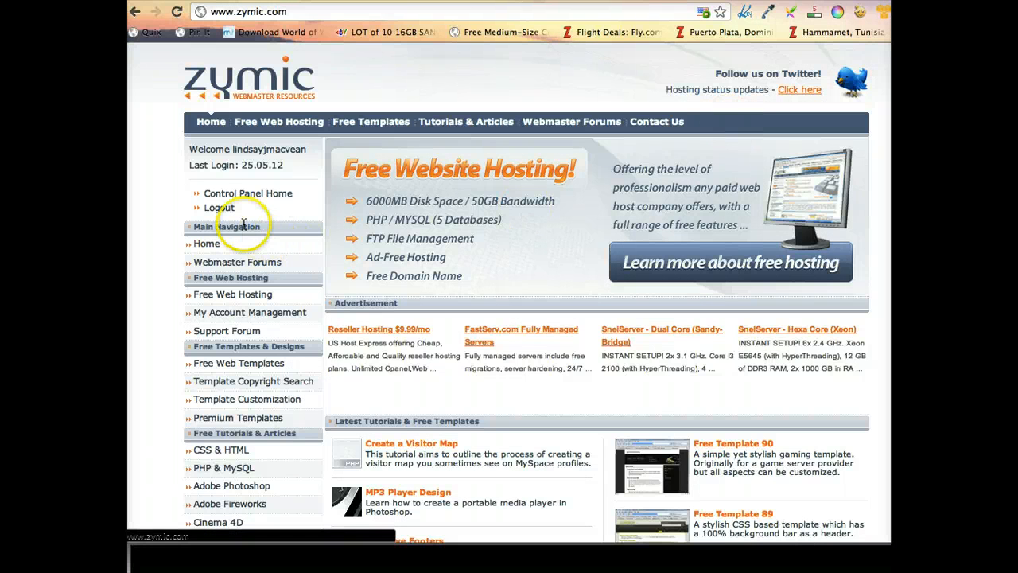
click(223, 208)
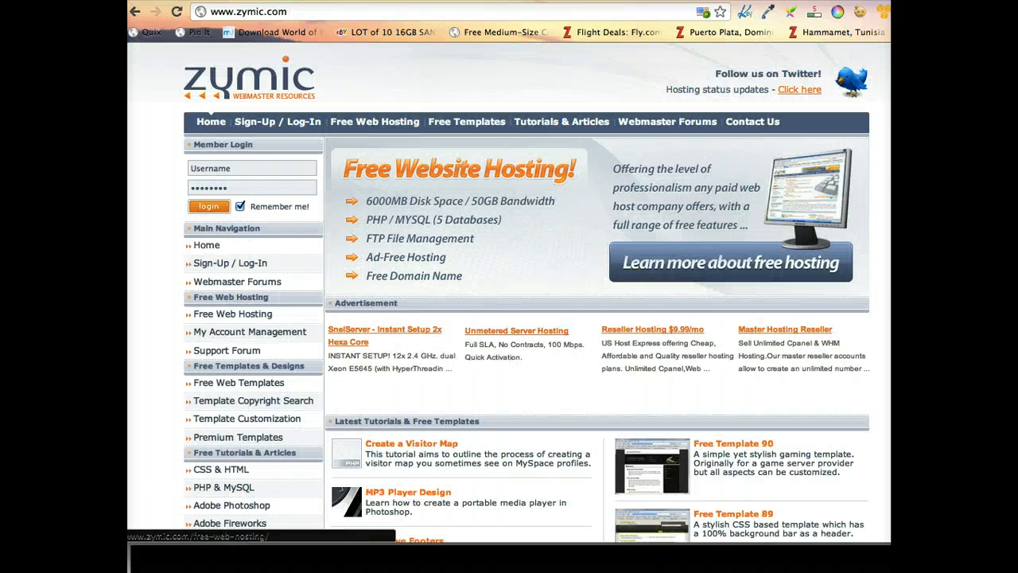
drag(236, 11, 307, 14)
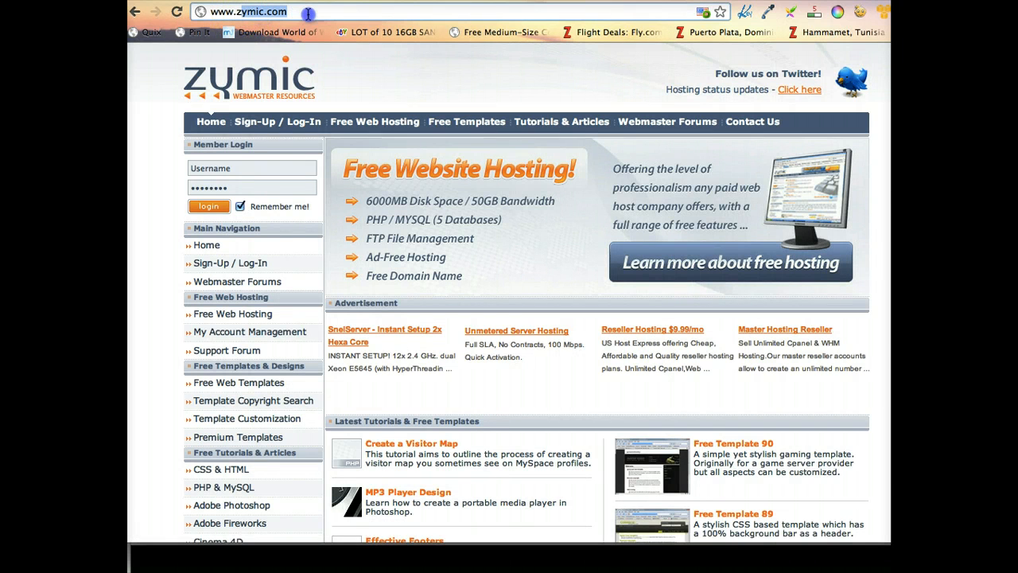
Log in to Zymic with the member username and account password, and let the browser save the password.
click(255, 165)
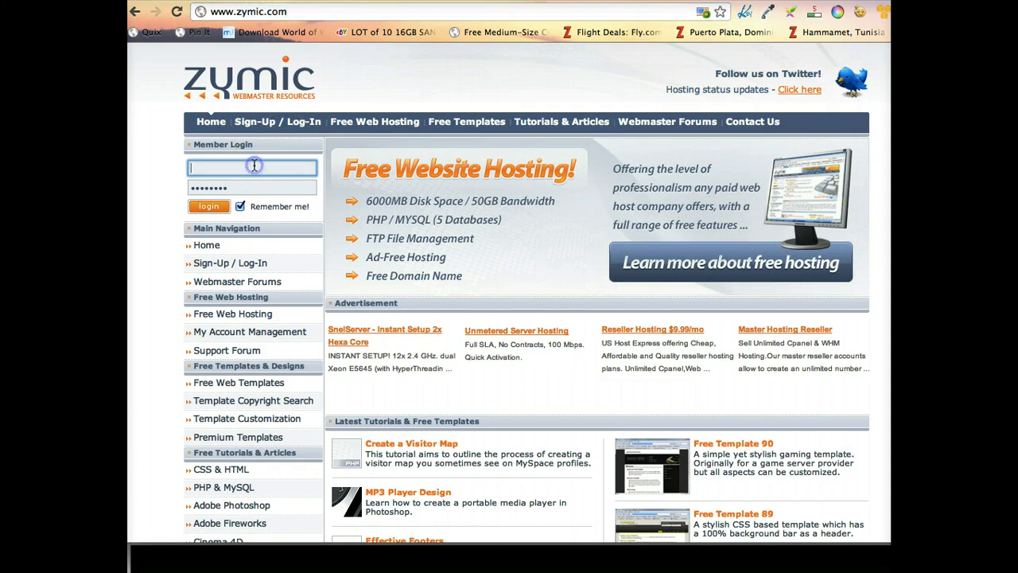
text(li)
key(BackSpace)
key(Tab)
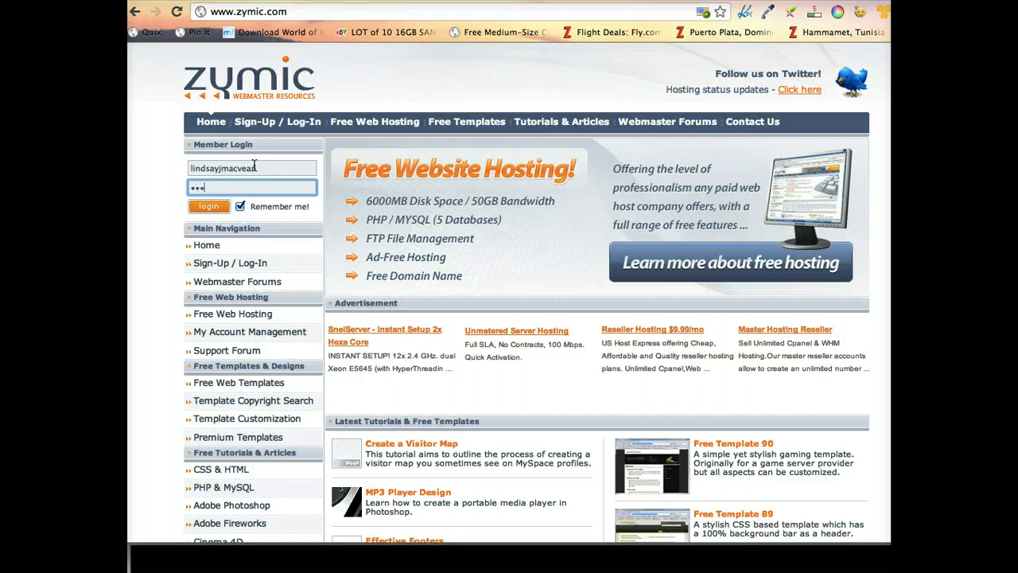
click(205, 207)
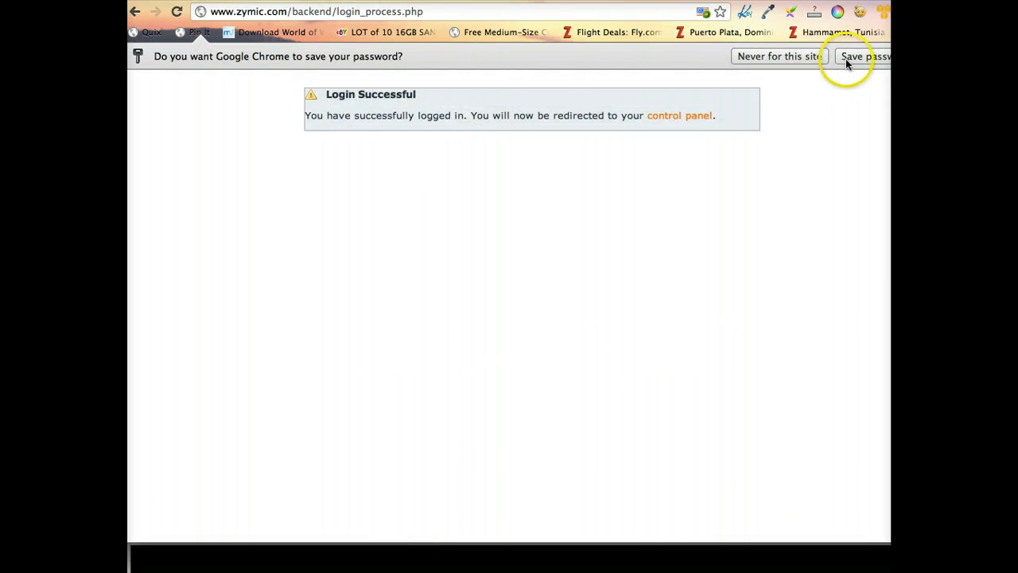
click(863, 57)
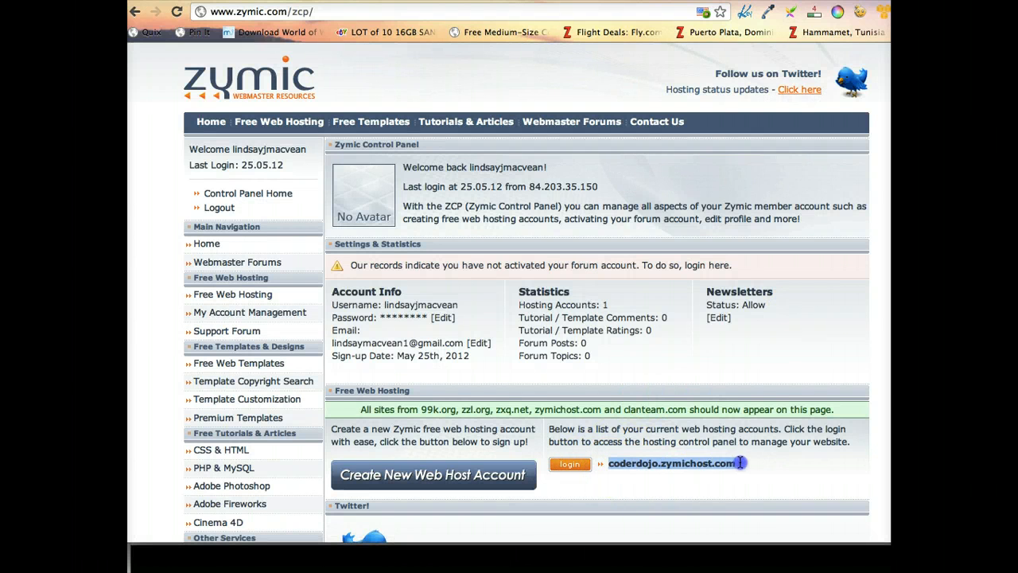
Open the login for the coderdojo.zymichost.com hosting account, enter the hosting password and log in to its control panel.
drag(740, 463, 569, 466)
click(570, 466)
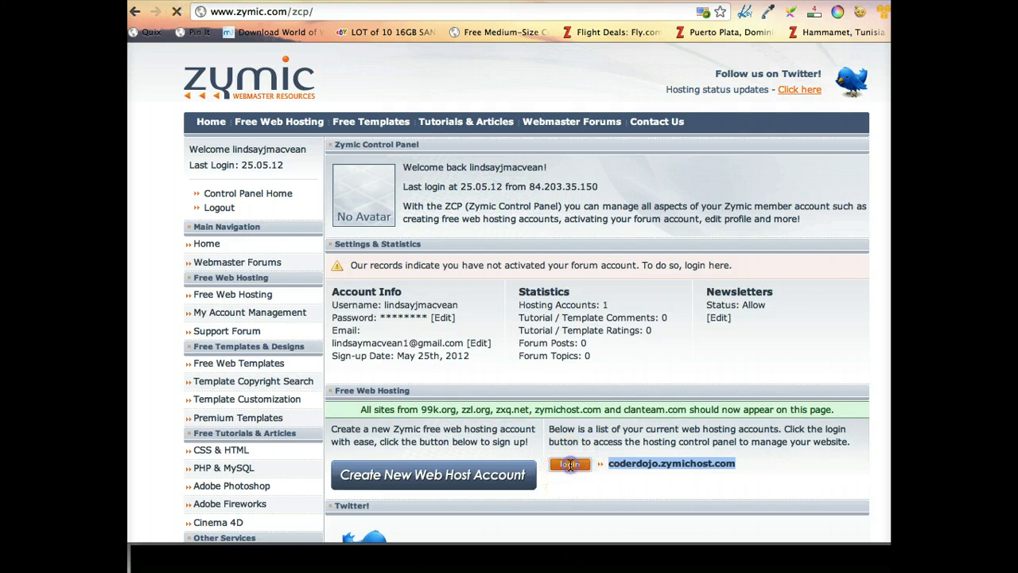
click(496, 198)
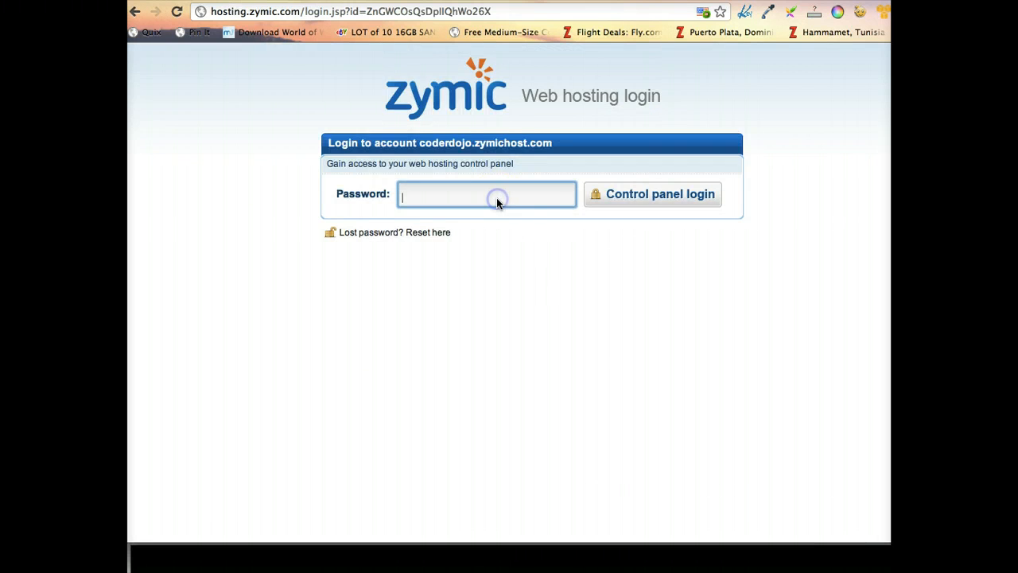
text(********)
click(625, 195)
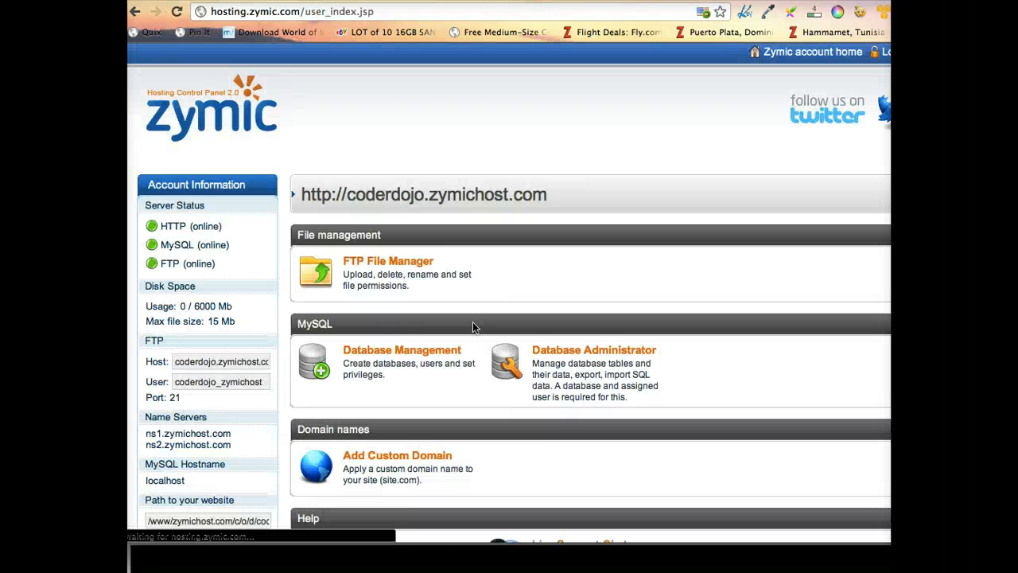
Look through the hosting control panel, follow its FTP File Manager link and read the FTP client section of the knowledge base article.
scroll(472, 325, down, 1)
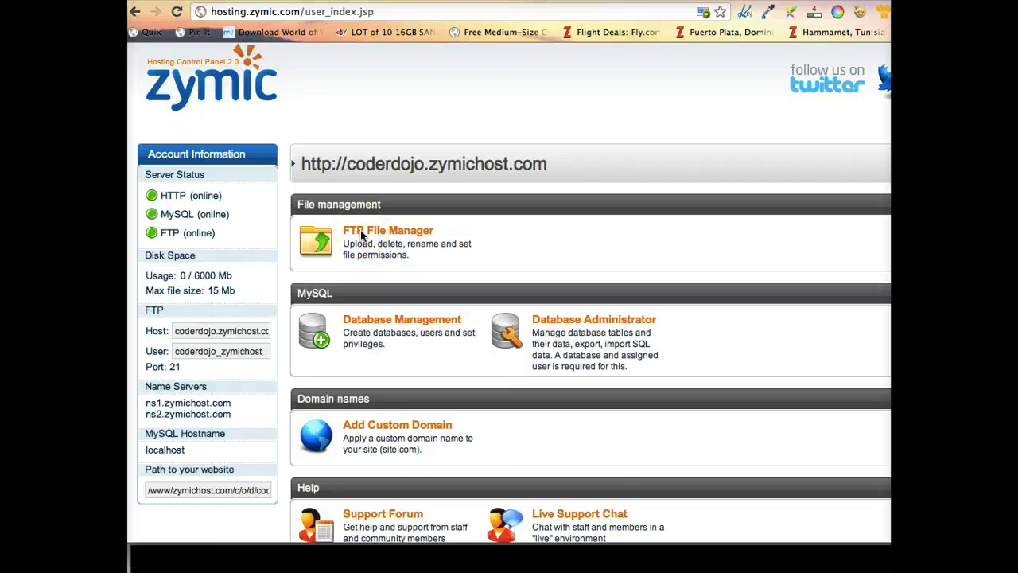
scroll(455, 337, down, 3)
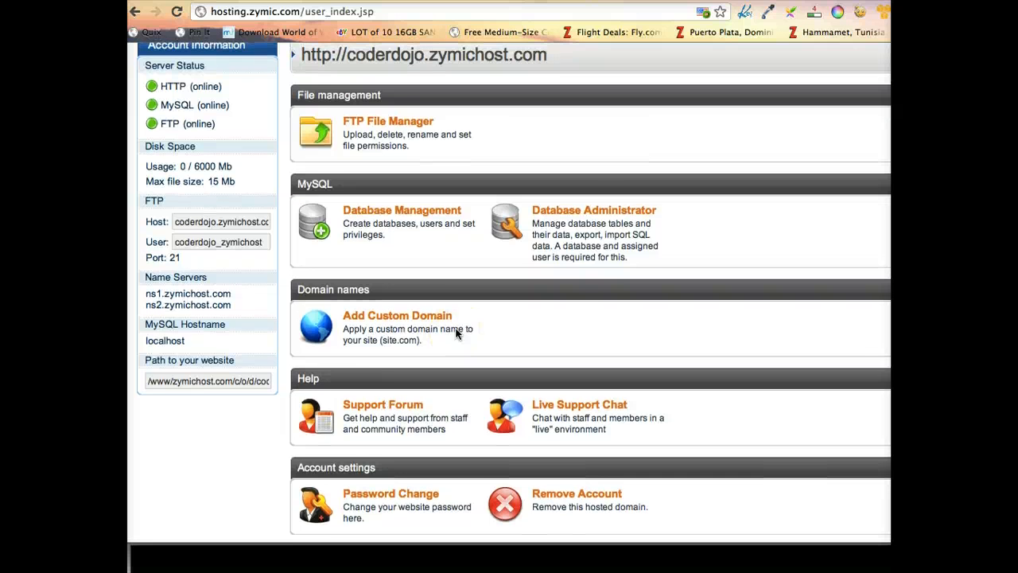
scroll(456, 333, up, 3)
click(370, 226)
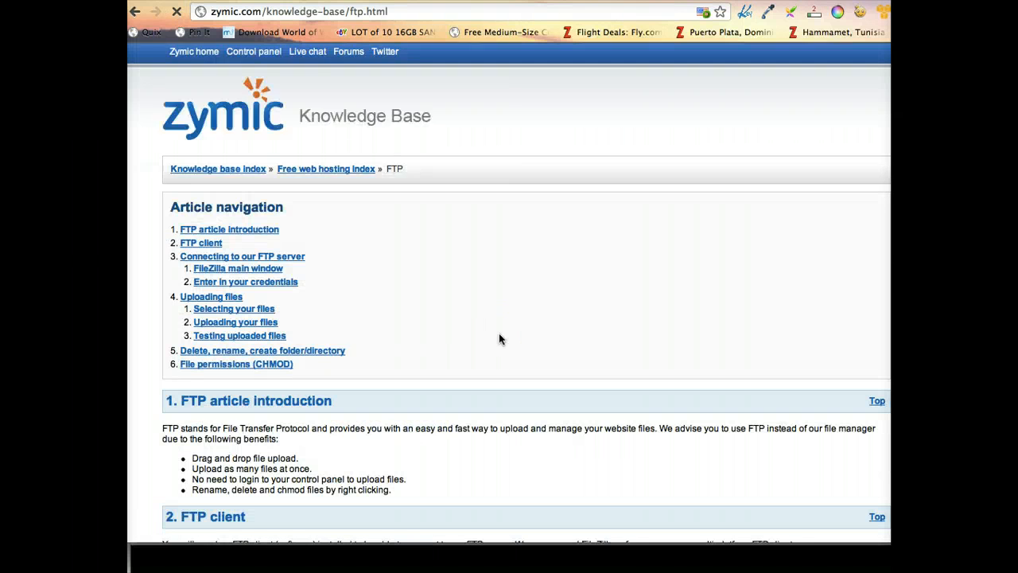
scroll(500, 339, down, 5)
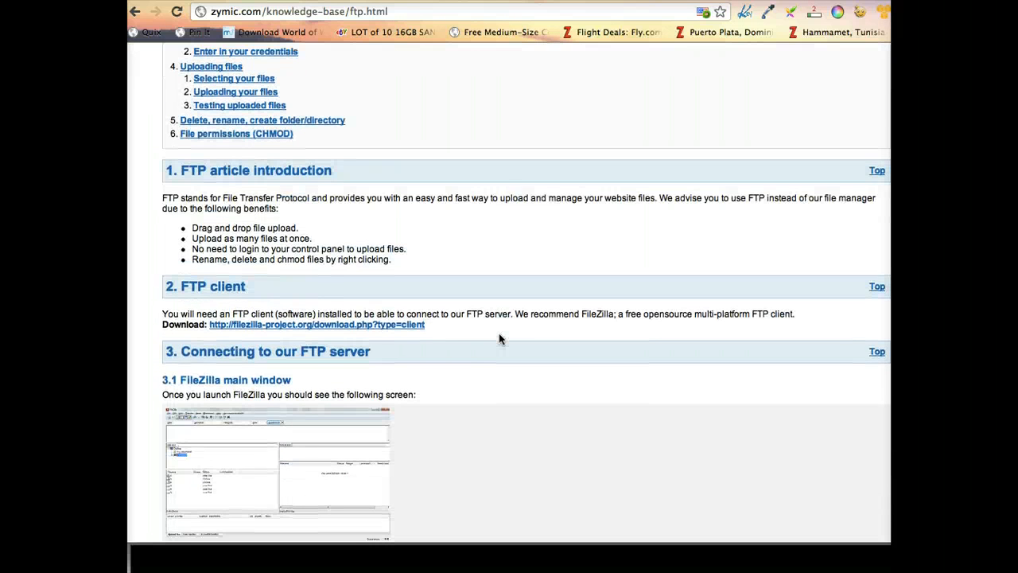
drag(231, 314, 604, 321)
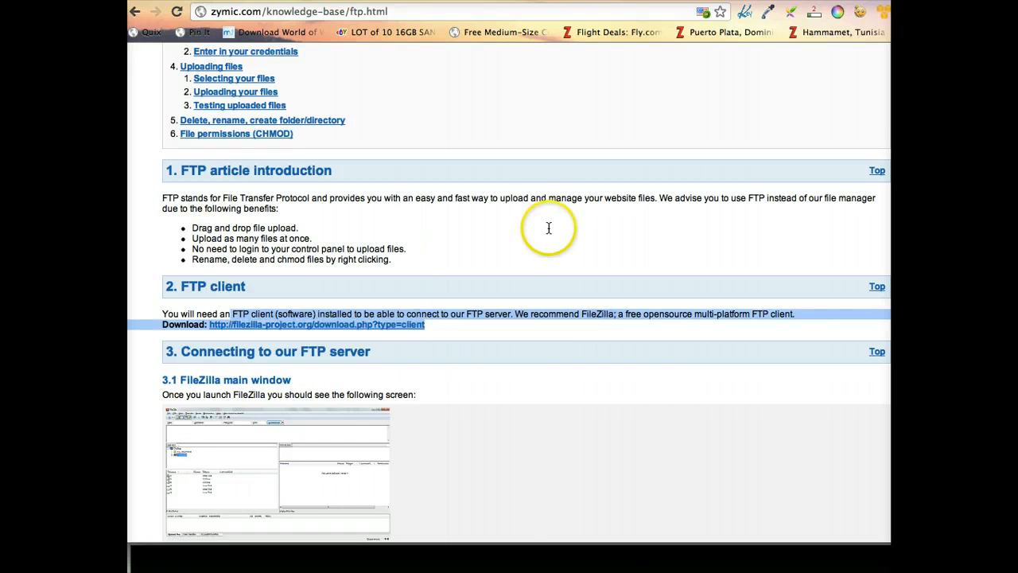
Read the FTP article's section on connecting to the server and highlight what its credentials list says to use as host.
scroll(568, 364, down, 1)
scroll(566, 365, down, 1)
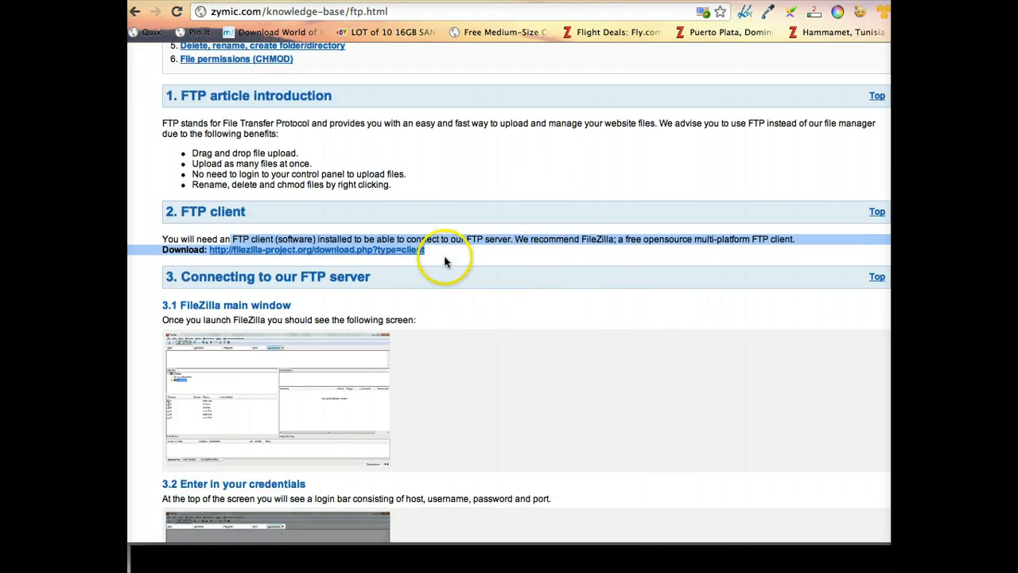
click(445, 261)
scroll(439, 364, down, 5)
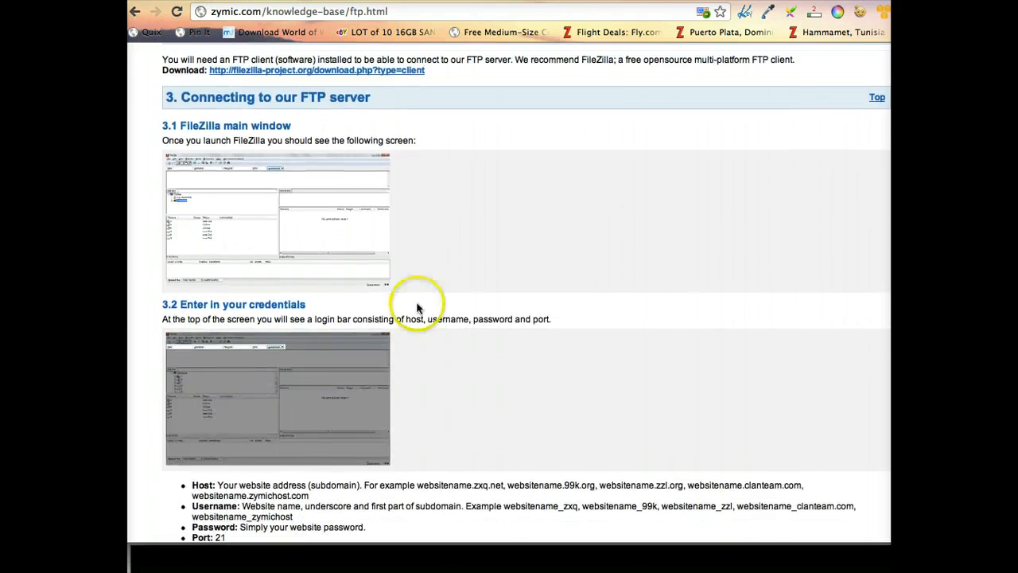
scroll(525, 314, down, 4)
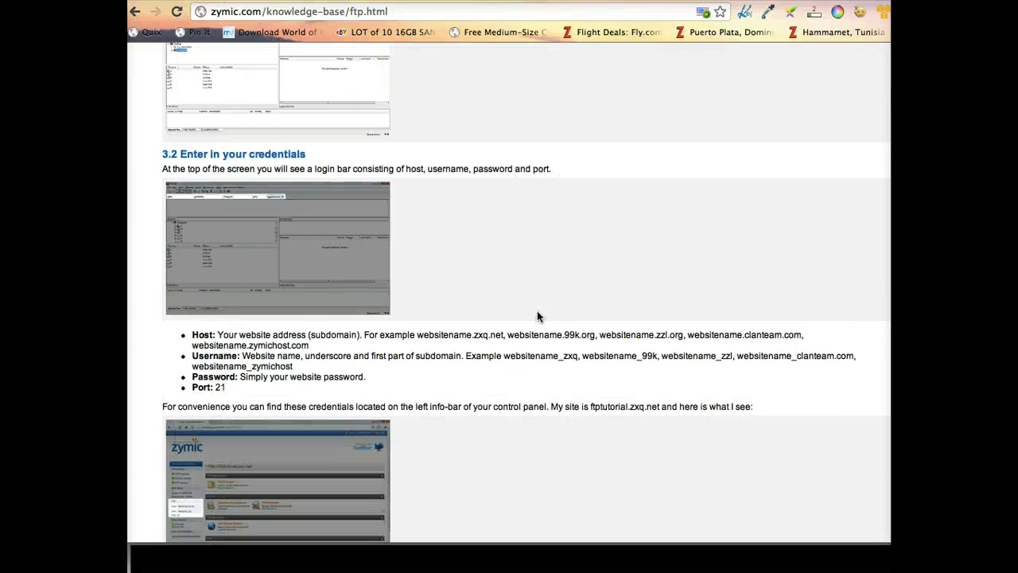
scroll(501, 350, down, 3)
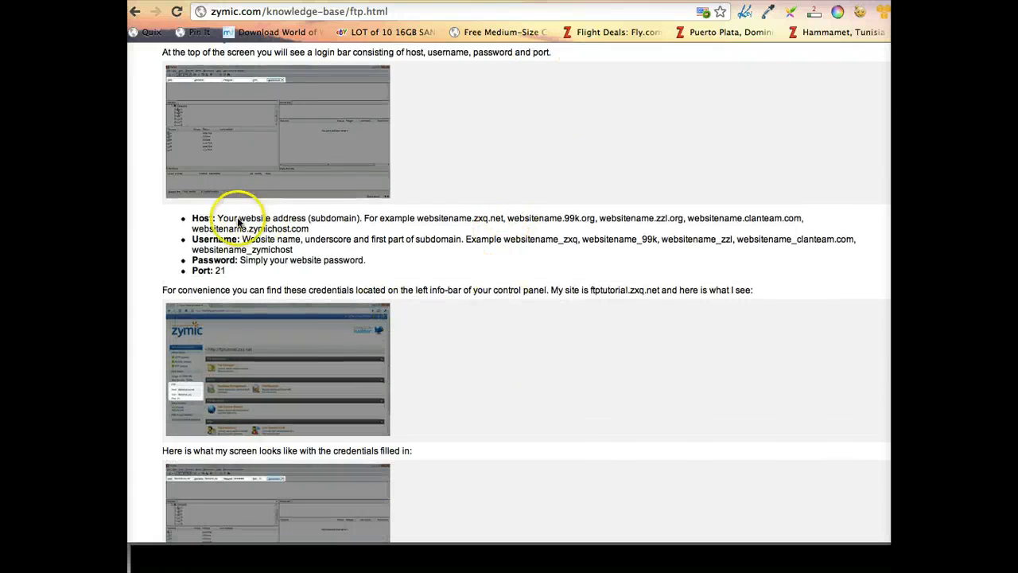
drag(217, 218, 363, 217)
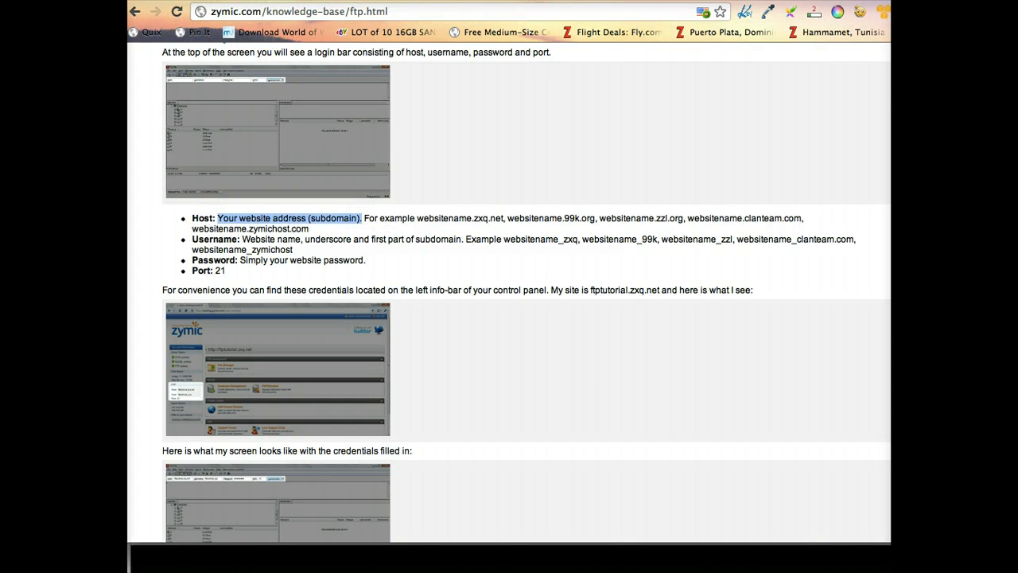
Switch to FileZilla, move its window beside the article and enter coderdojo.zymichost.com as the host.
key(ctrl+Up)
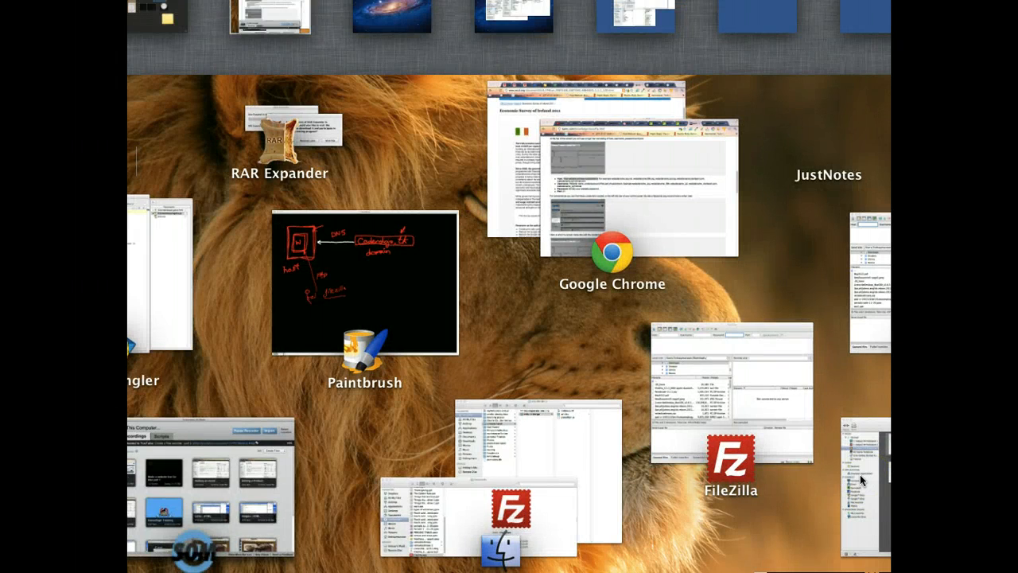
click(700, 390)
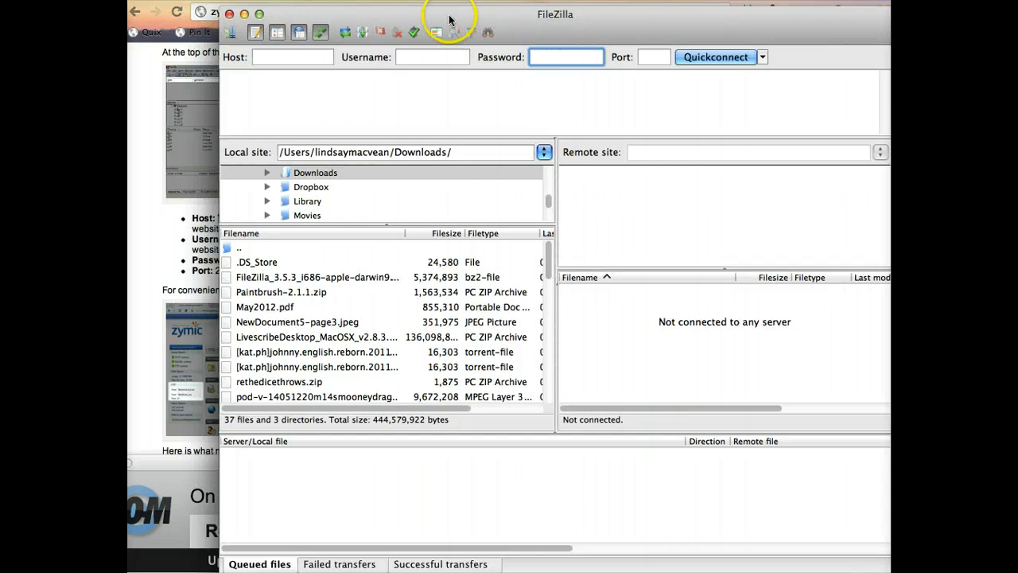
drag(449, 20, 615, 10)
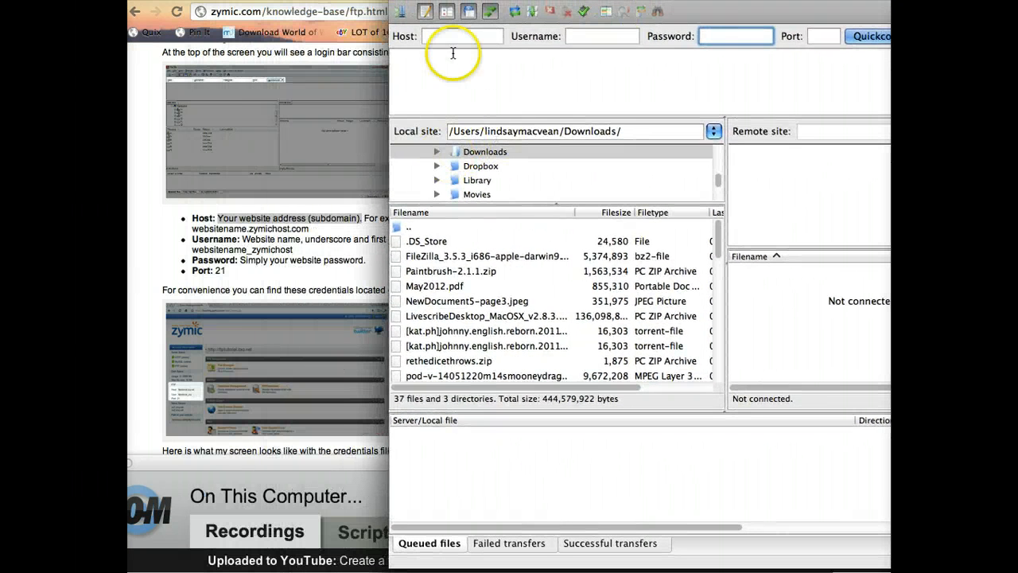
click(457, 37)
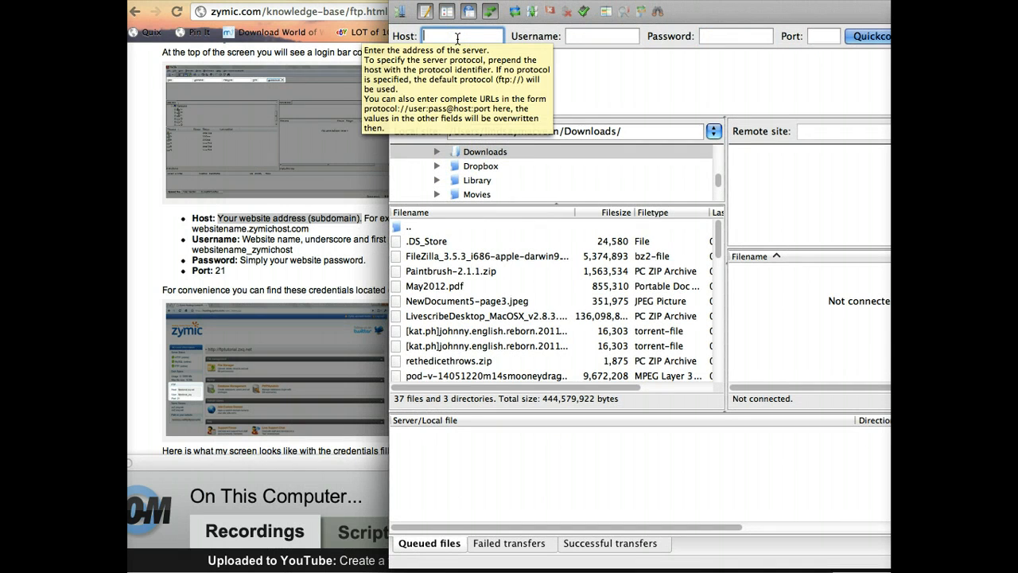
text(cod)
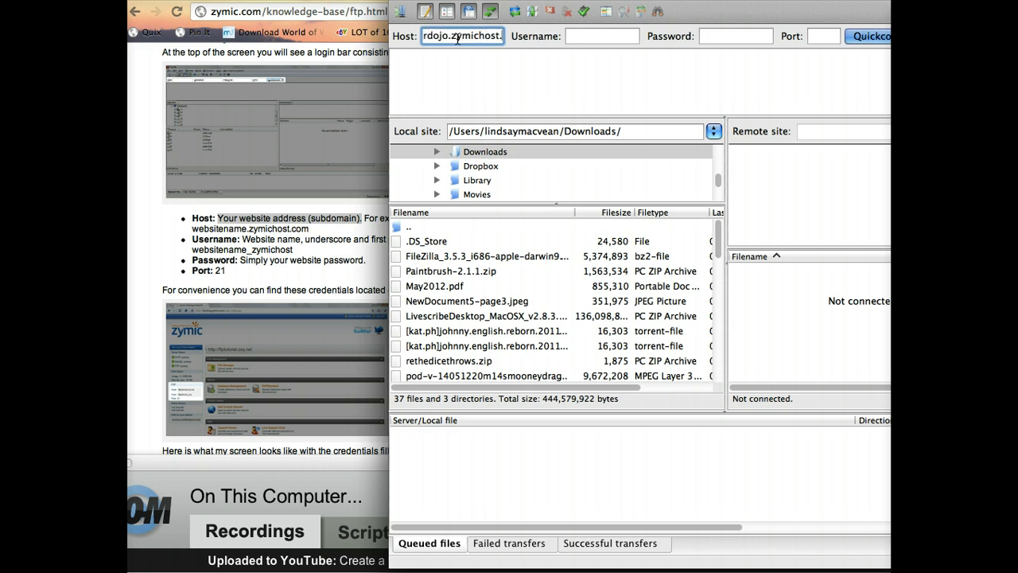
Check the username format in the browser article and enter coderdojo_zymichost as the FileZilla username.
click(577, 35)
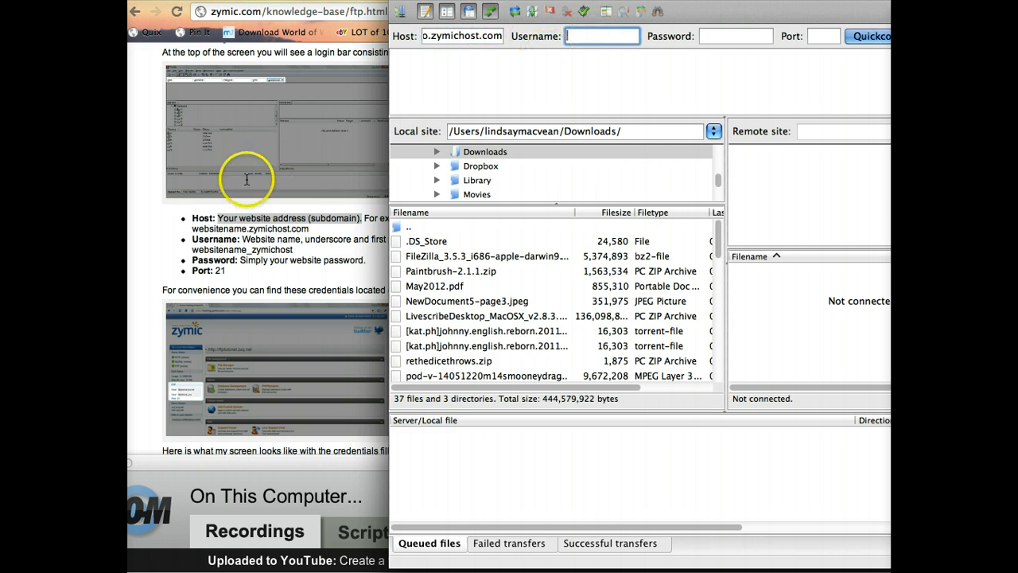
click(229, 222)
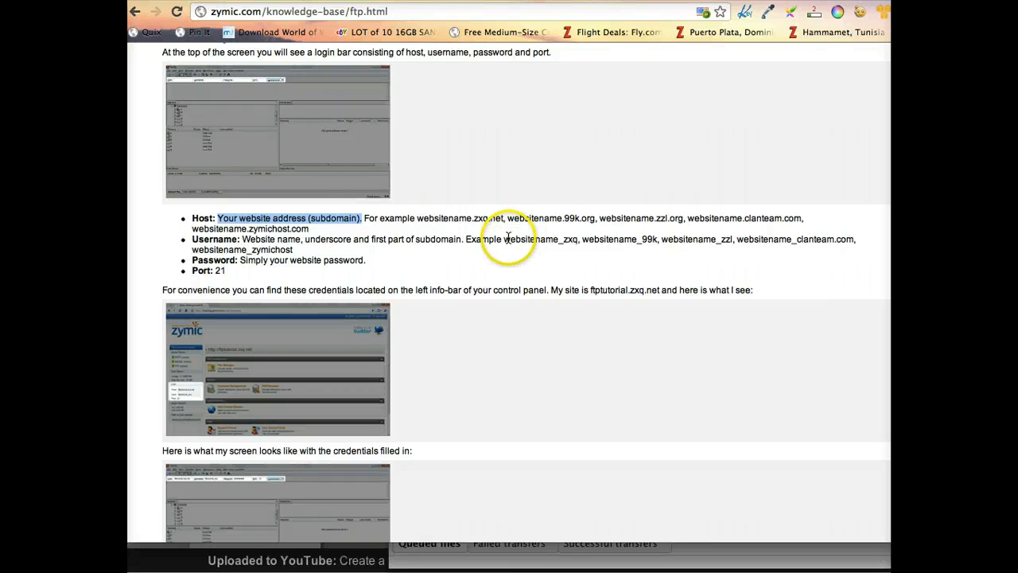
drag(504, 239, 581, 242)
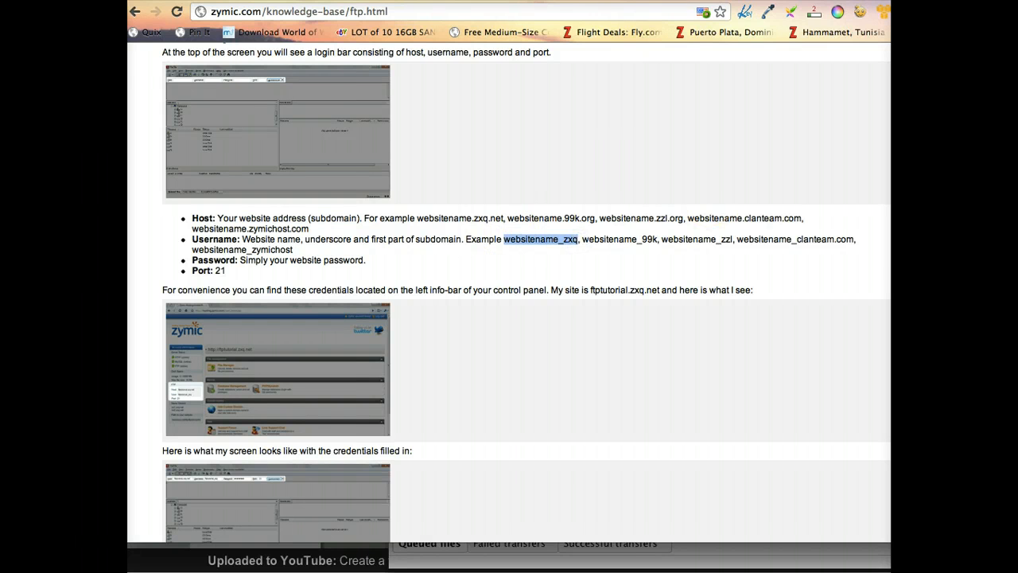
key(super+Tab)
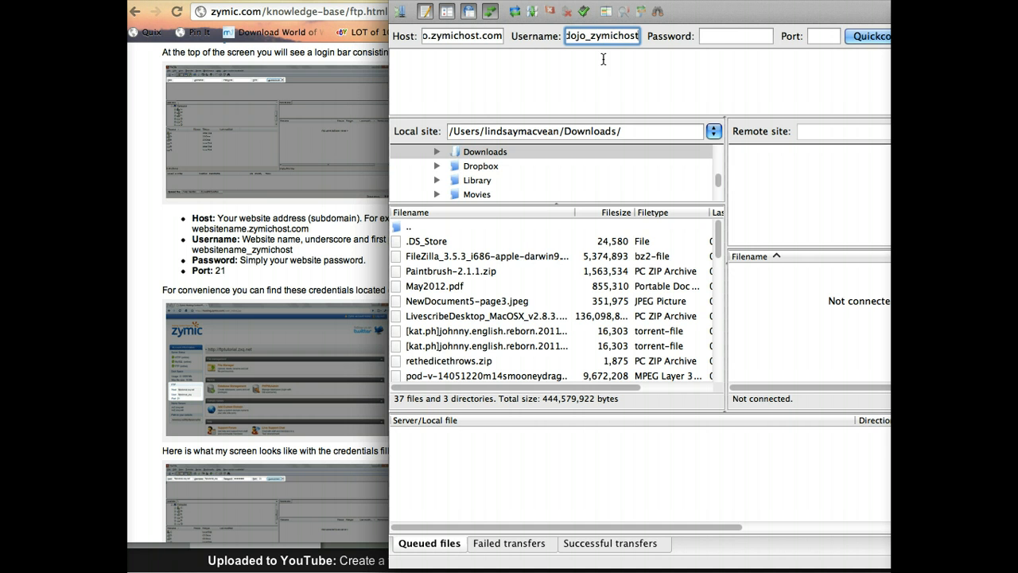
Highlight the article's password instruction in the browser and enter the website password in FileZilla's password field.
click(711, 36)
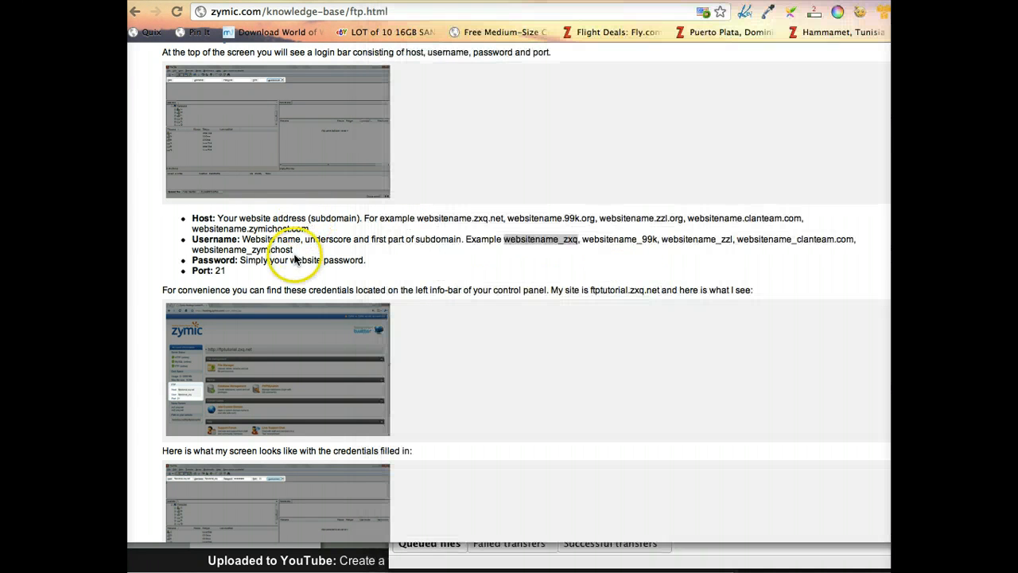
click(293, 253)
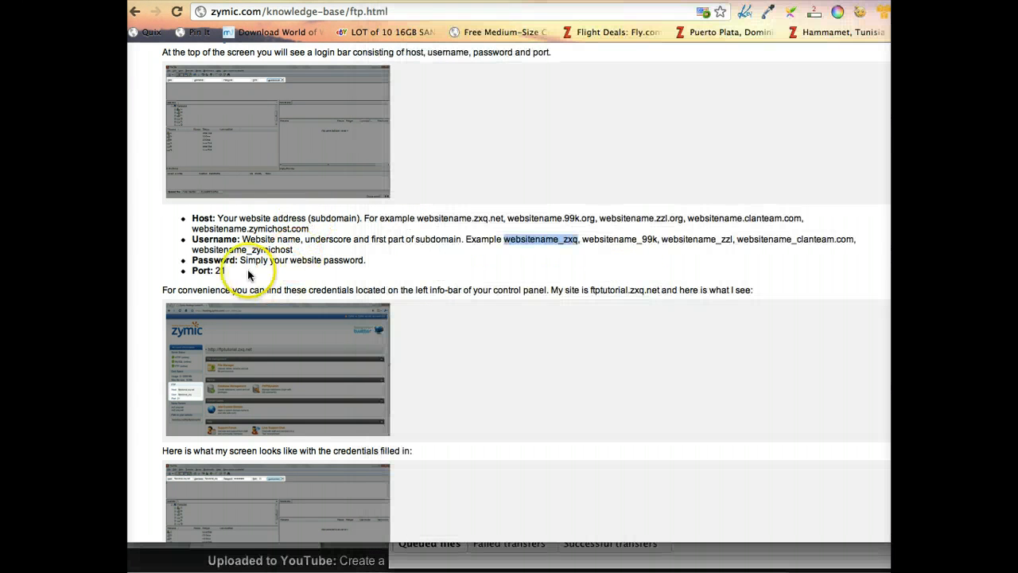
drag(240, 260, 378, 265)
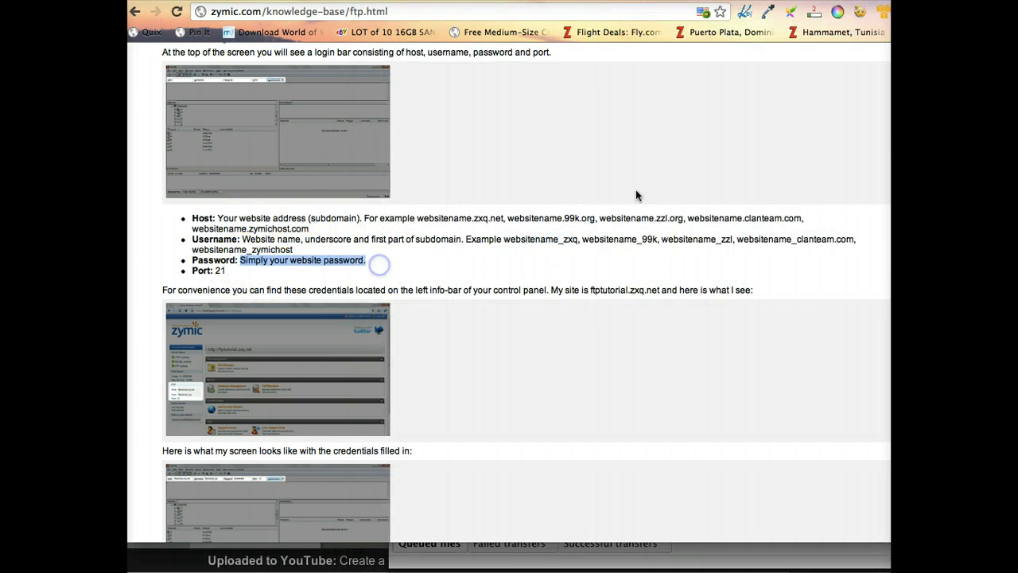
key(super+Tab)
click(716, 36)
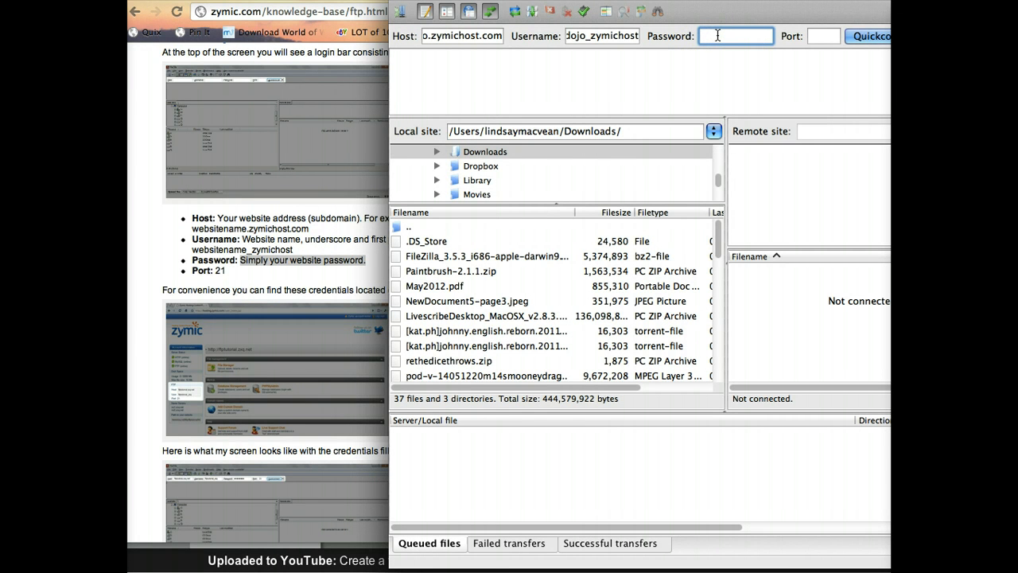
text(••••••••)
Look up the port number in the article's credentials list and set the FileZilla port to 21.
click(824, 36)
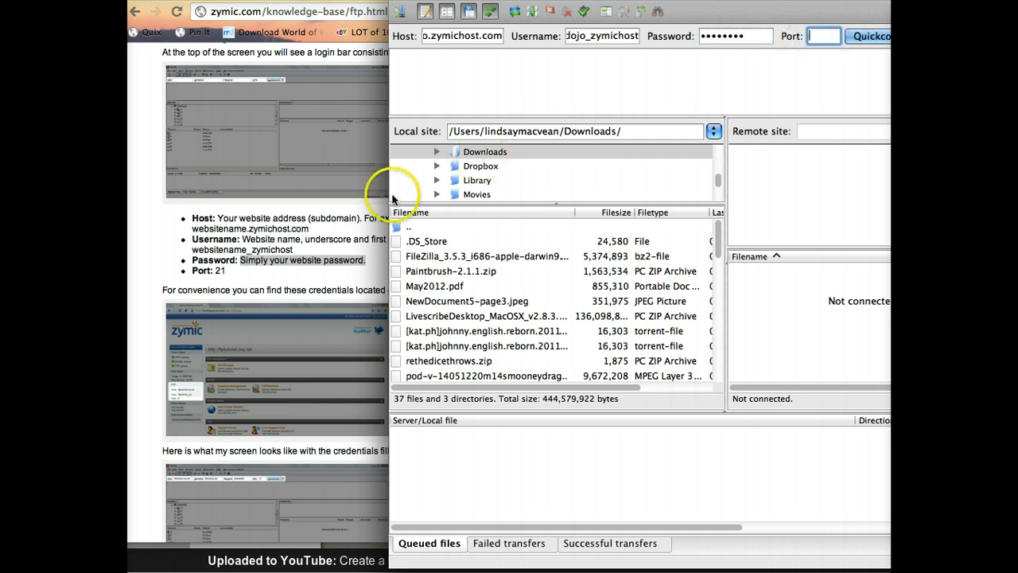
click(274, 232)
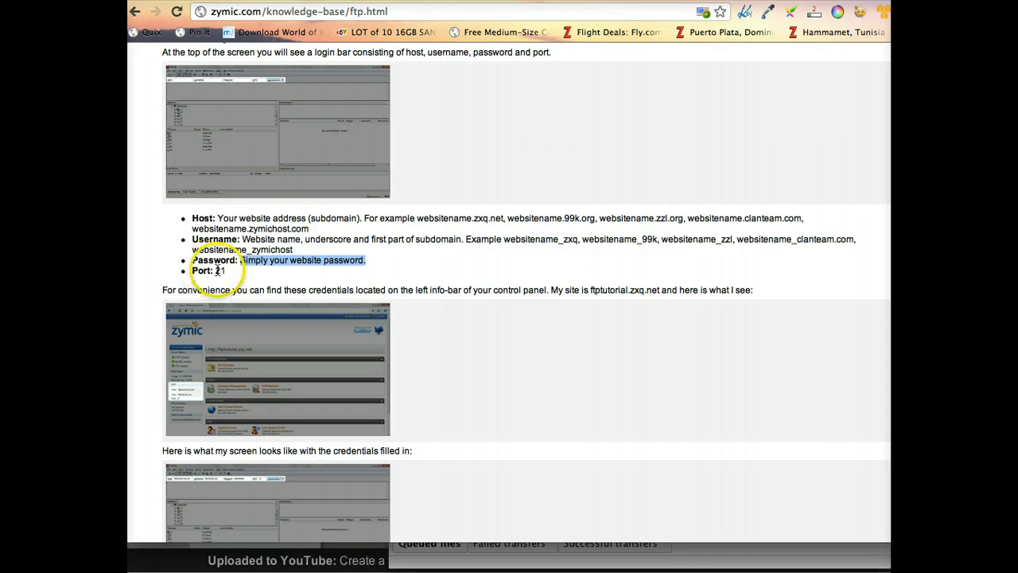
double_click(216, 271)
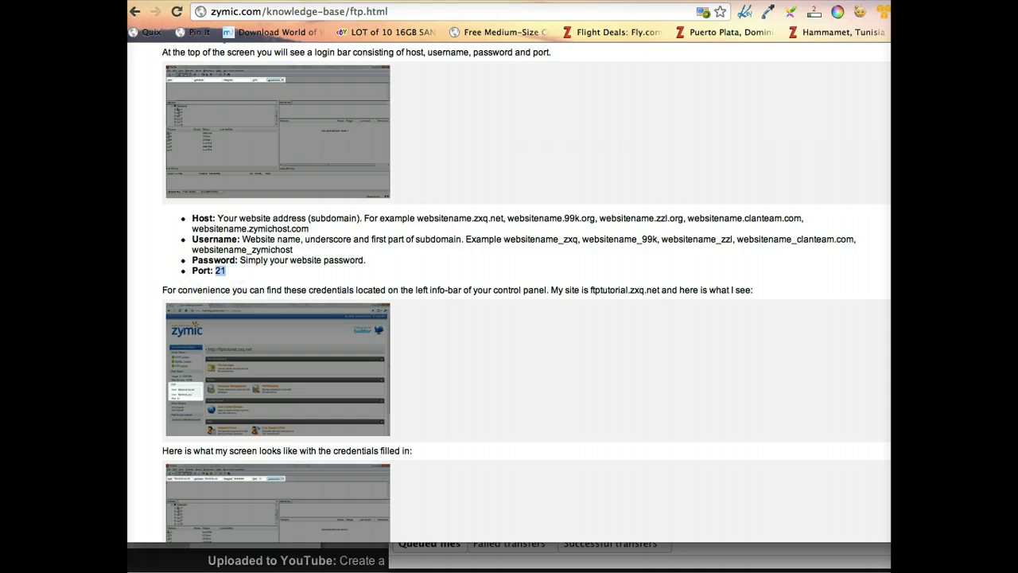
key(super+Tab)
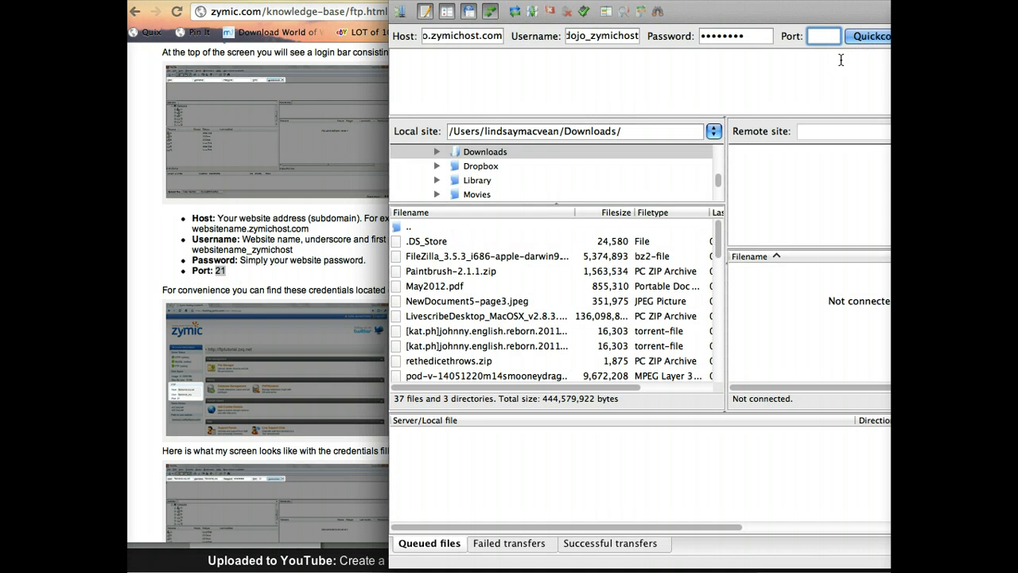
text(21)
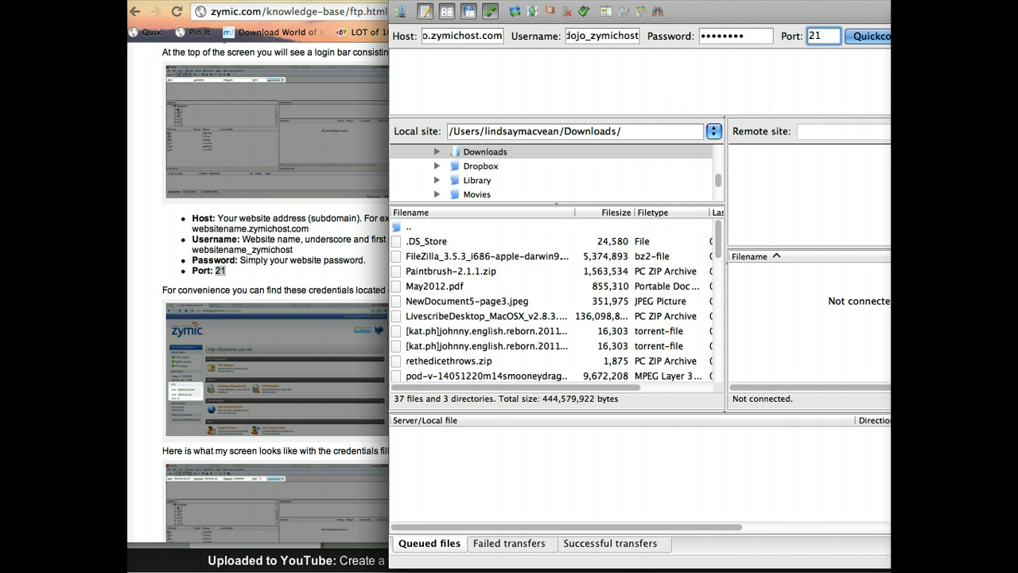
Bring the whole FileZilla window into view, connect to the FTP server and enlarge the message log.
drag(701, 0, 444, 16)
click(631, 39)
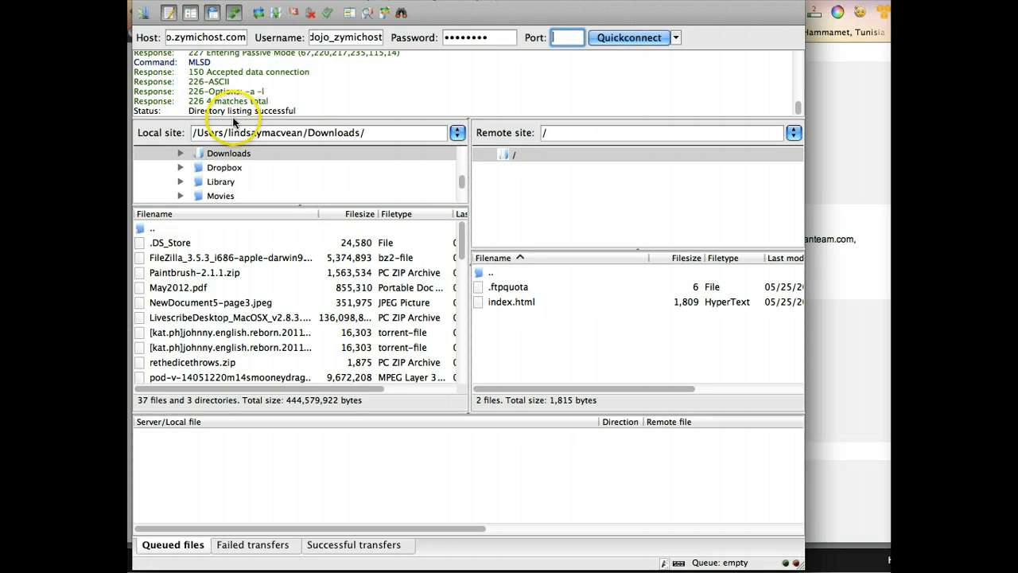
drag(233, 122, 241, 239)
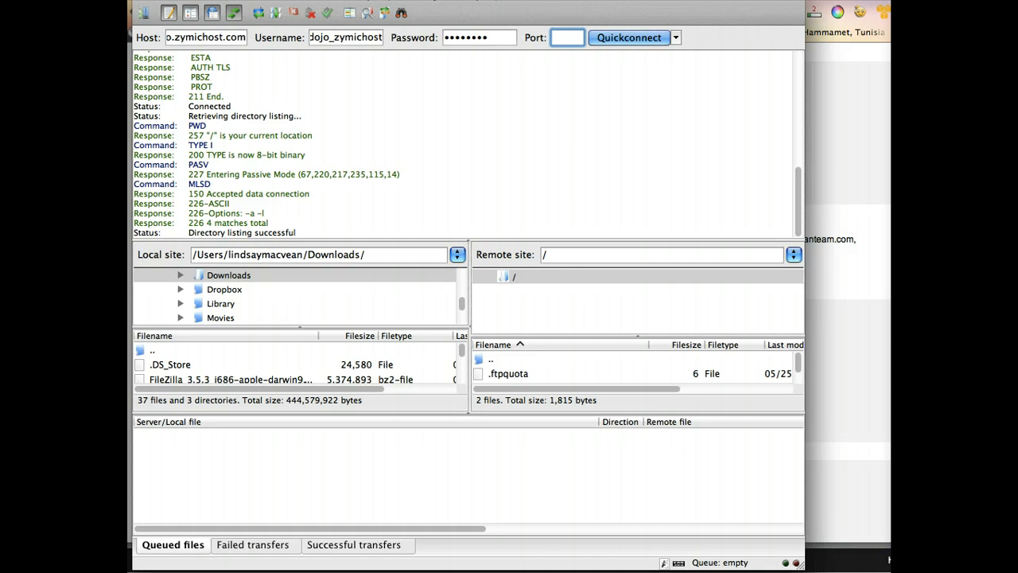
In the Paintbrush diagram, outline the website box and draw a small file with a dotted trail along the FTP line to it.
key(ctrl+Up)
click(480, 272)
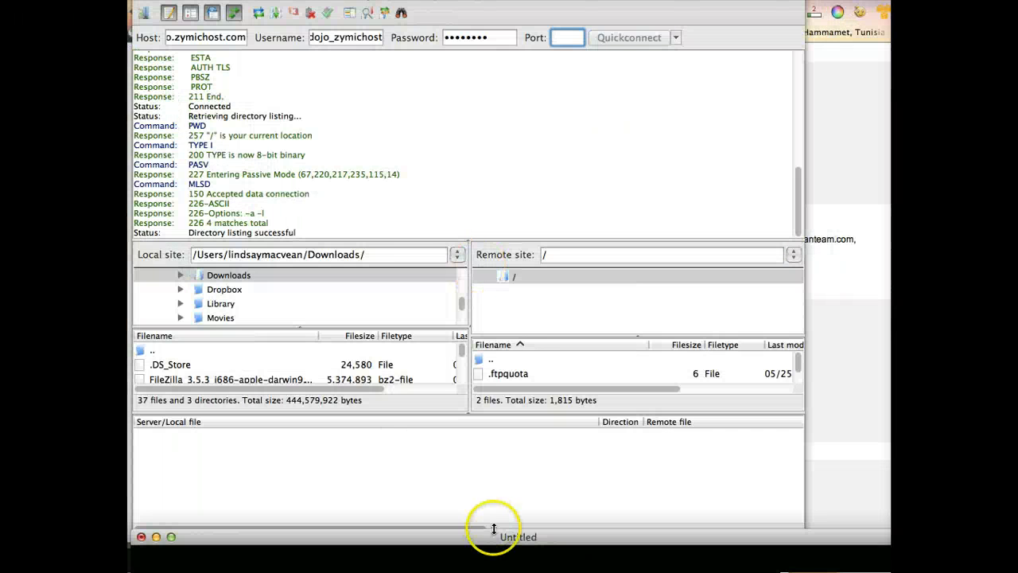
mouse_move(495, 536)
mouse_down()
mouse_move(543, 22)
mouse_move(495, 1)
mouse_up()
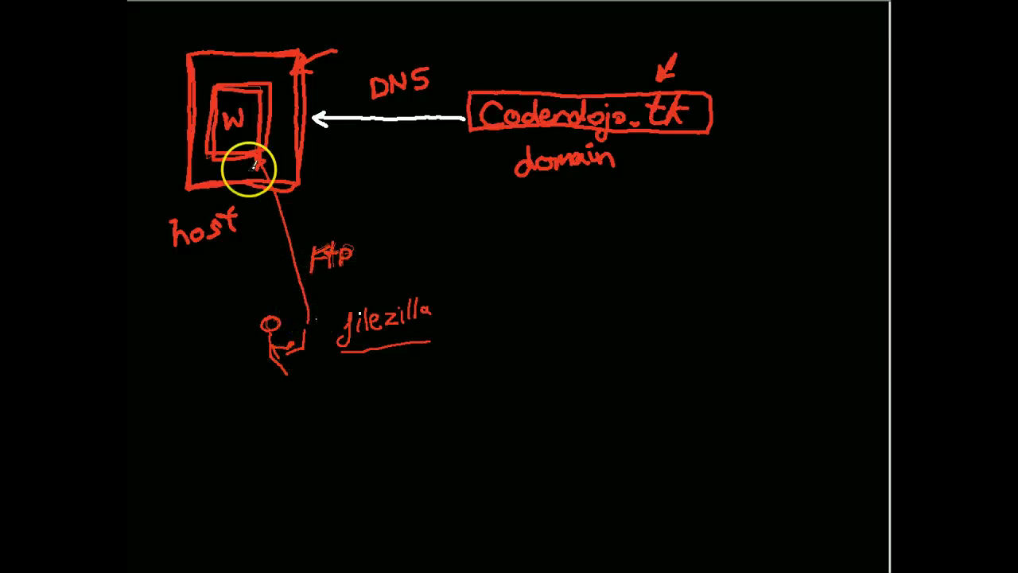
drag(210, 87, 203, 175)
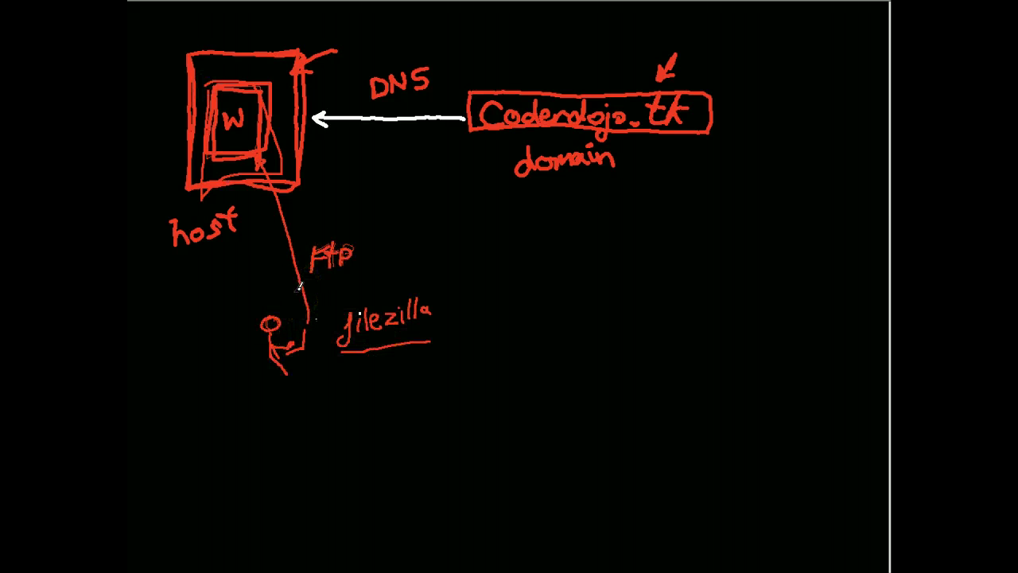
drag(292, 307, 296, 299)
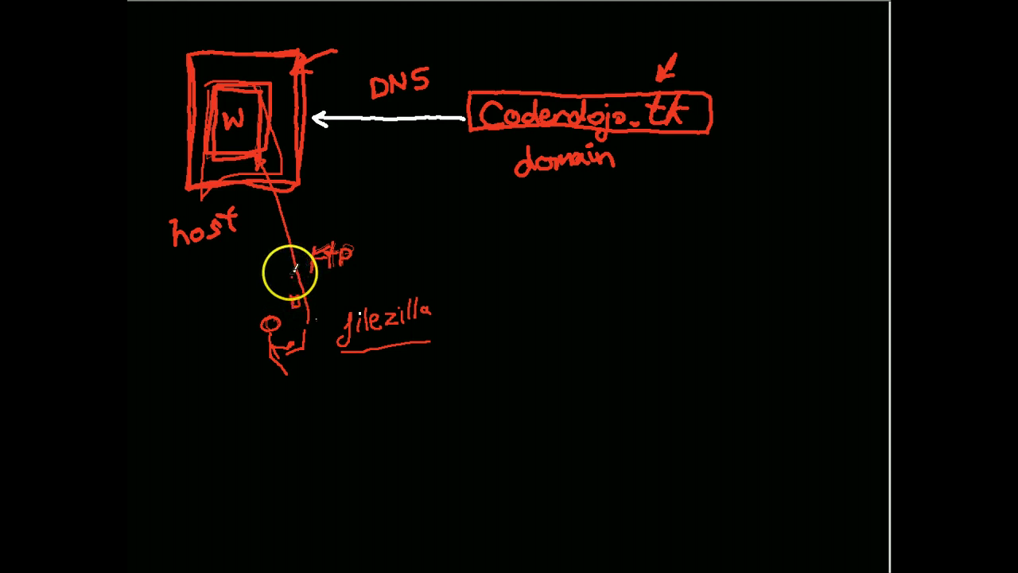
click(283, 256)
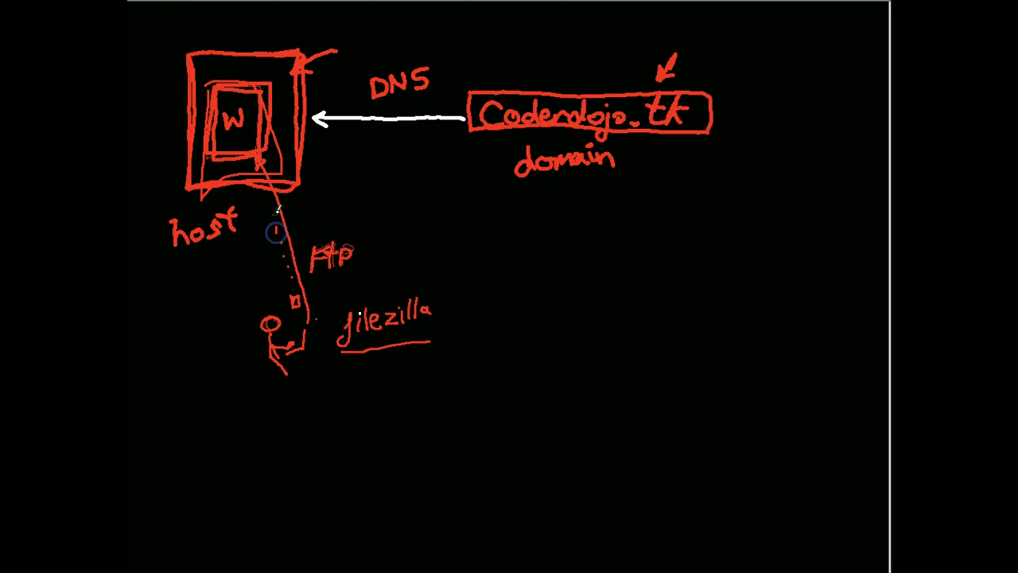
drag(269, 203, 268, 195)
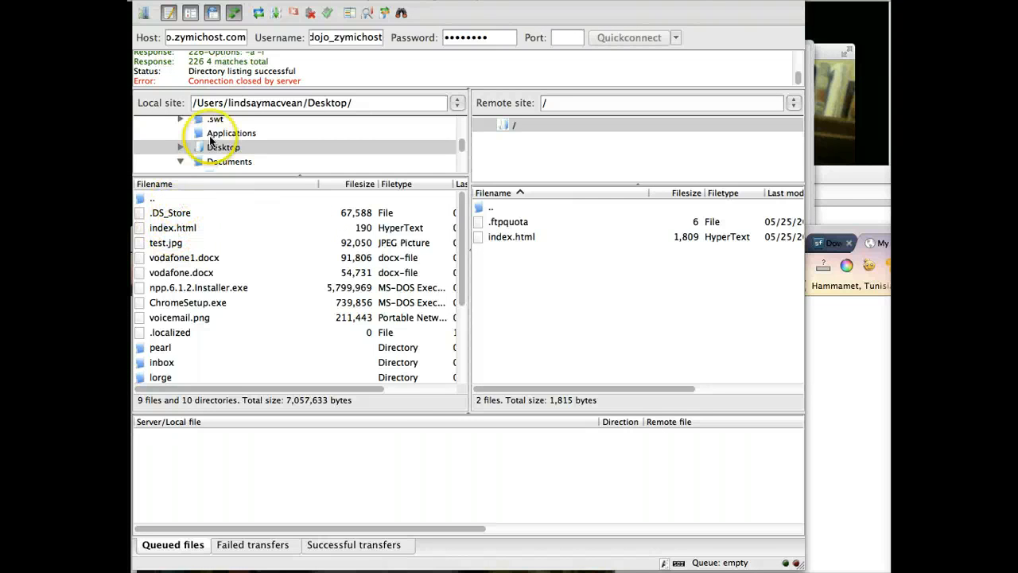
Select the local Desktop folder in FileZilla and enlarge both the local and remote directory trees.
click(203, 148)
scroll(251, 147, up, 1)
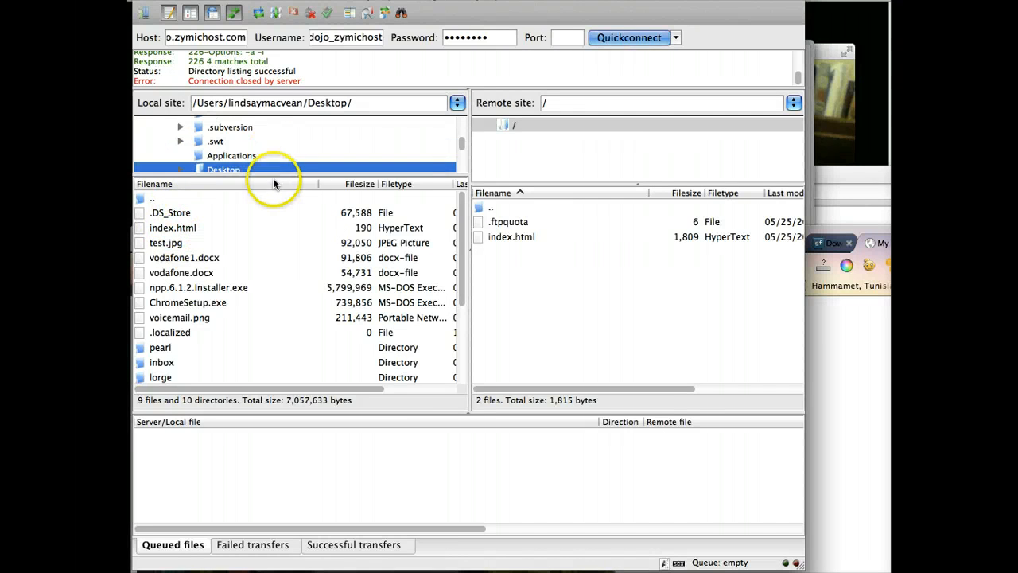
drag(273, 176, 275, 281)
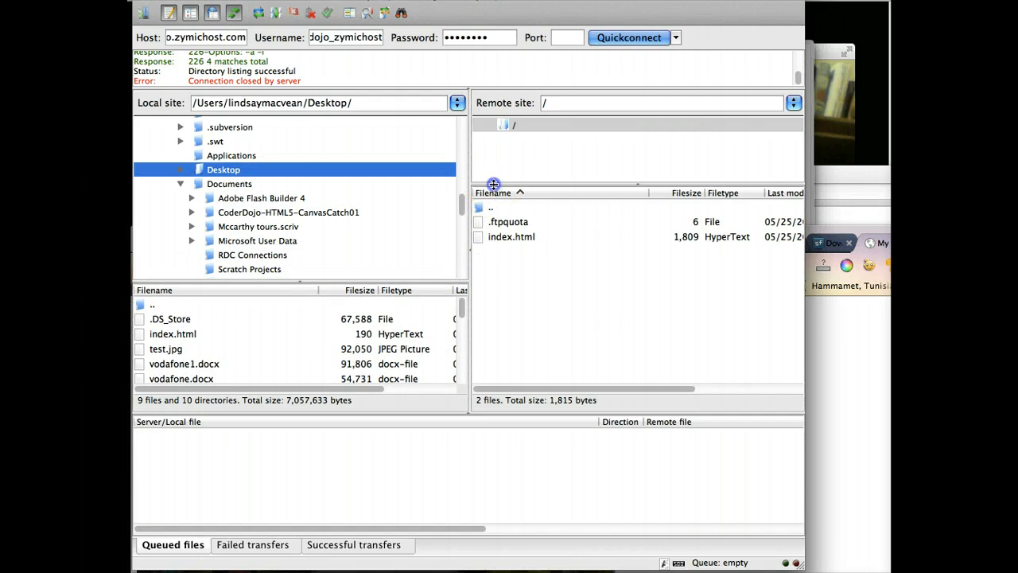
drag(493, 184, 498, 277)
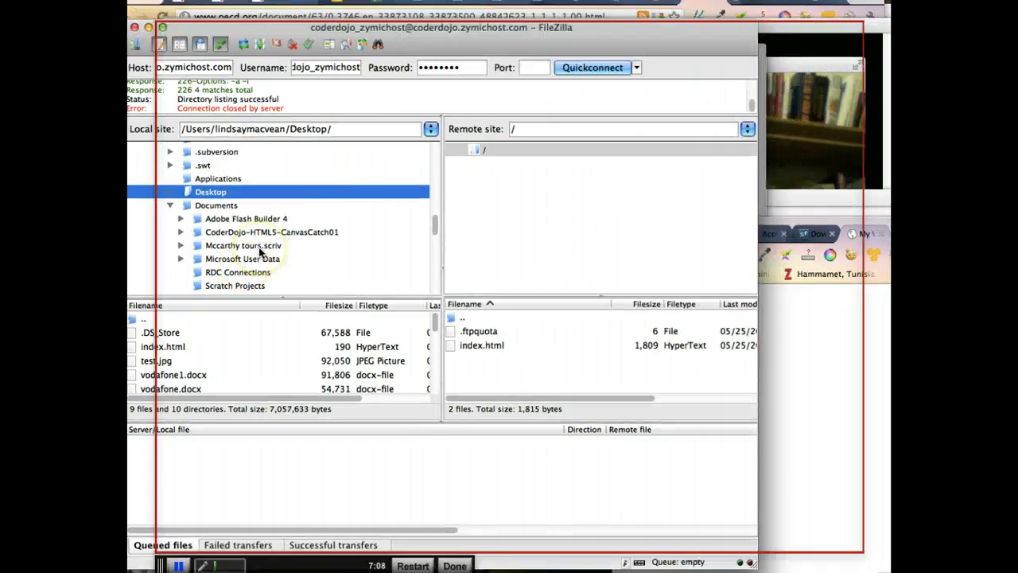
In the Paintbrush diagram, draw a box around the stick figure and trace around the outside of the host box.
key(ctrl+Up)
click(701, 476)
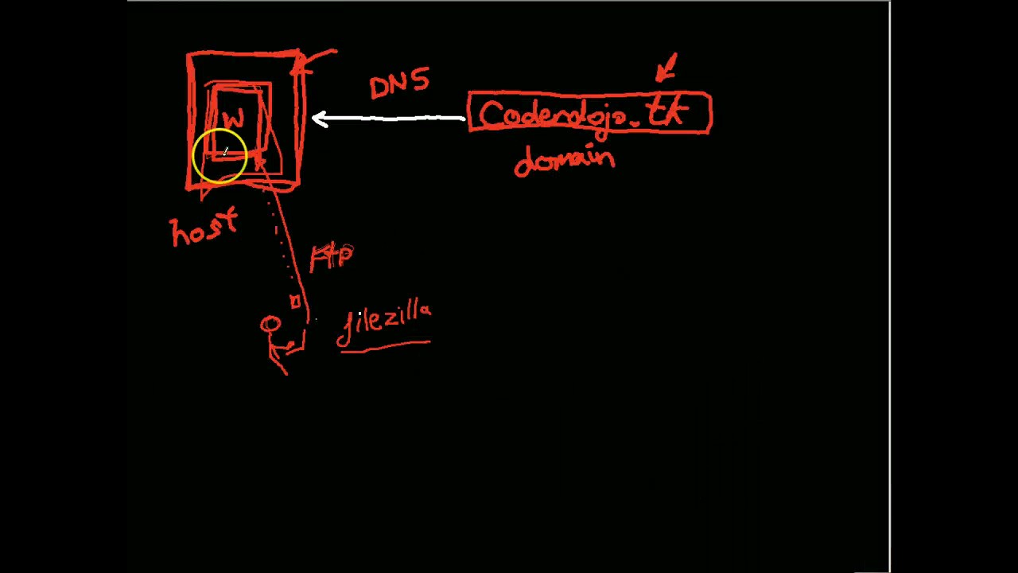
drag(294, 290, 275, 289)
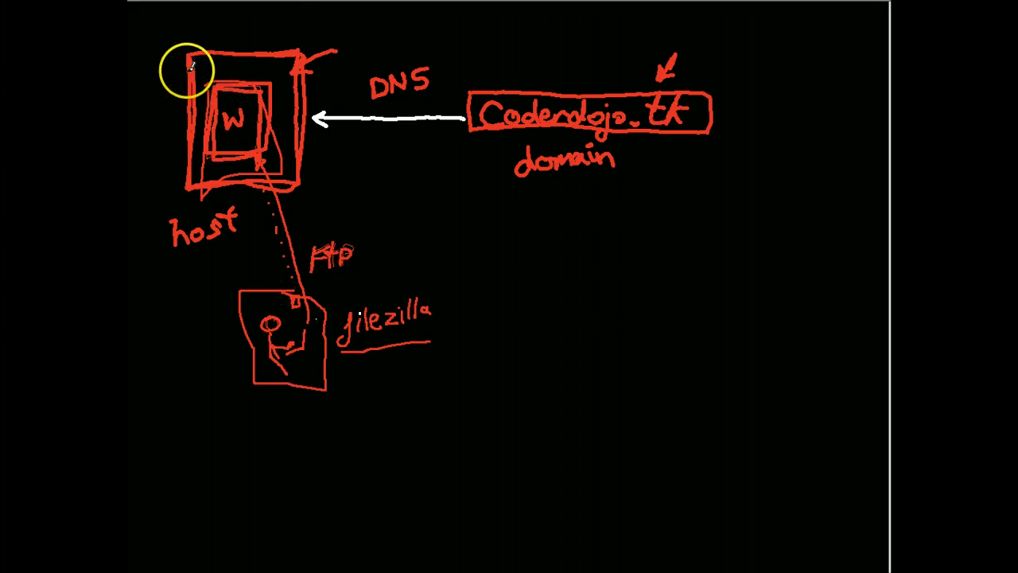
drag(188, 47, 188, 107)
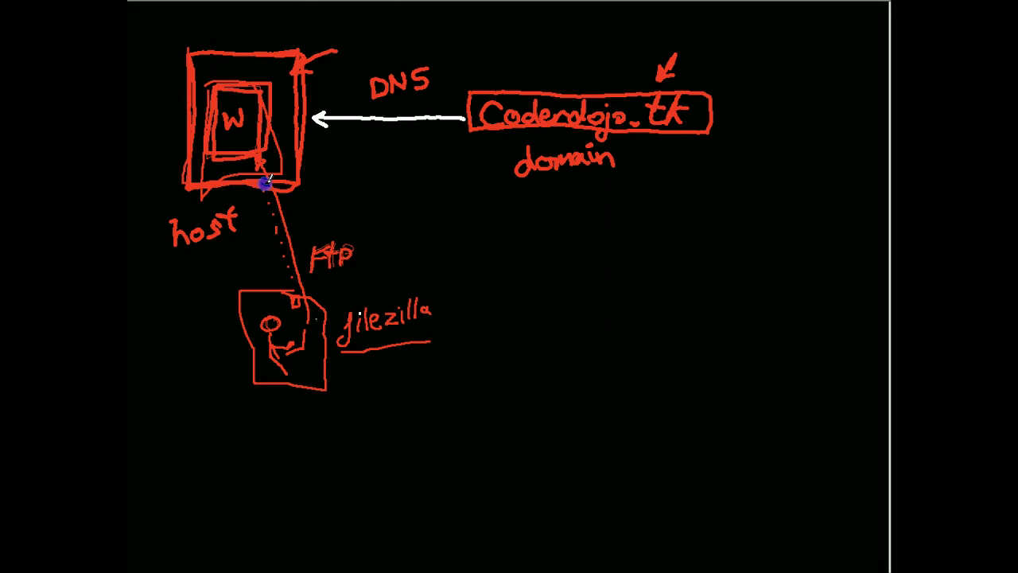
drag(315, 68, 233, 40)
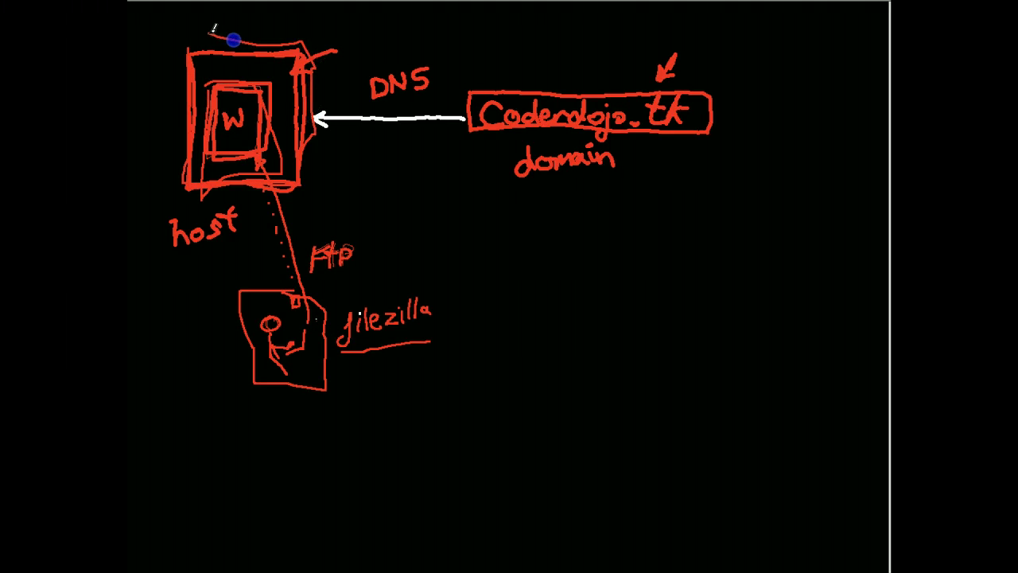
Switch to the unconnected FileZilla window, enlarge its local directory tree and select the Desktop folder.
key(ctrl+Up)
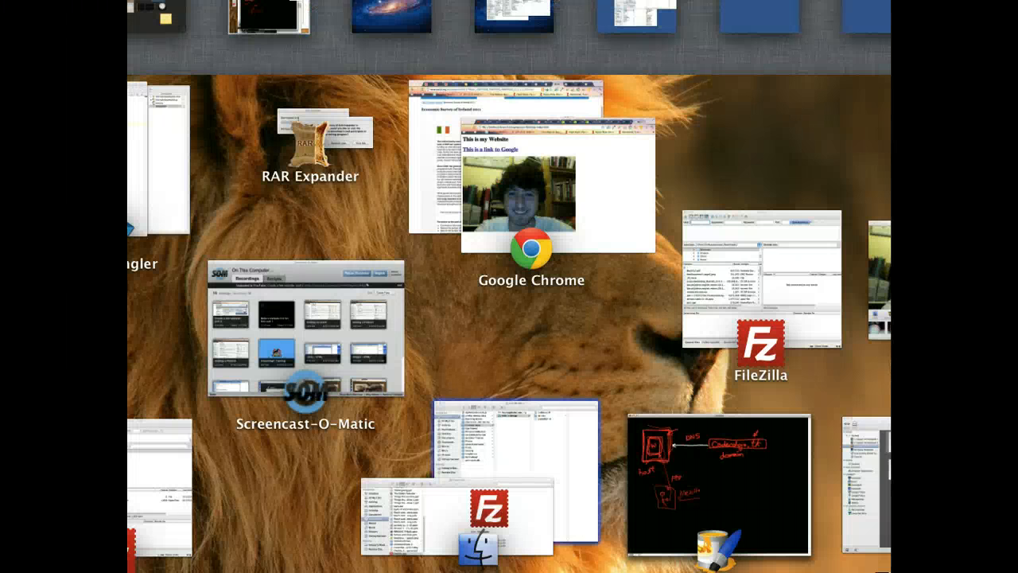
click(711, 265)
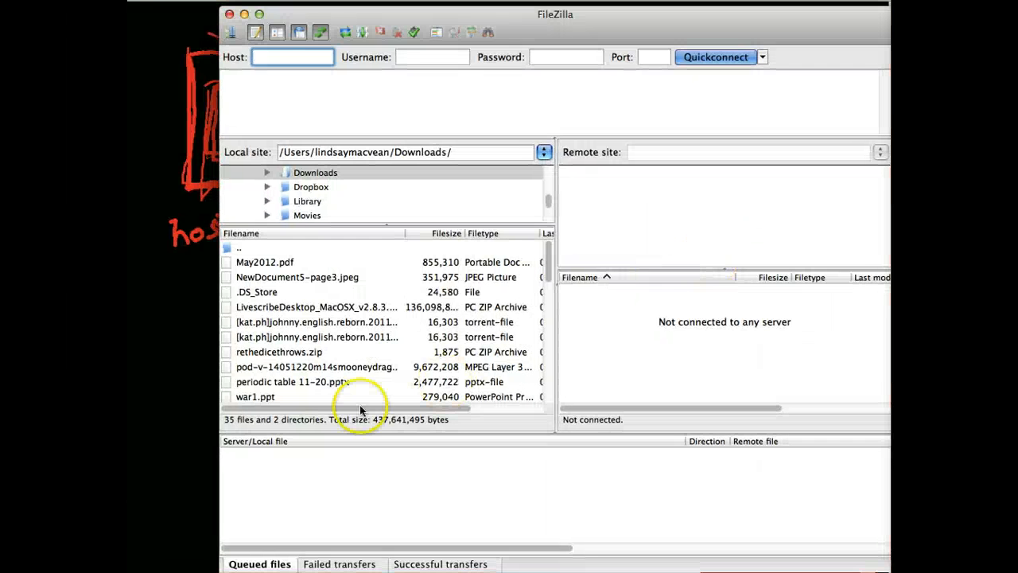
drag(322, 14, 229, 0)
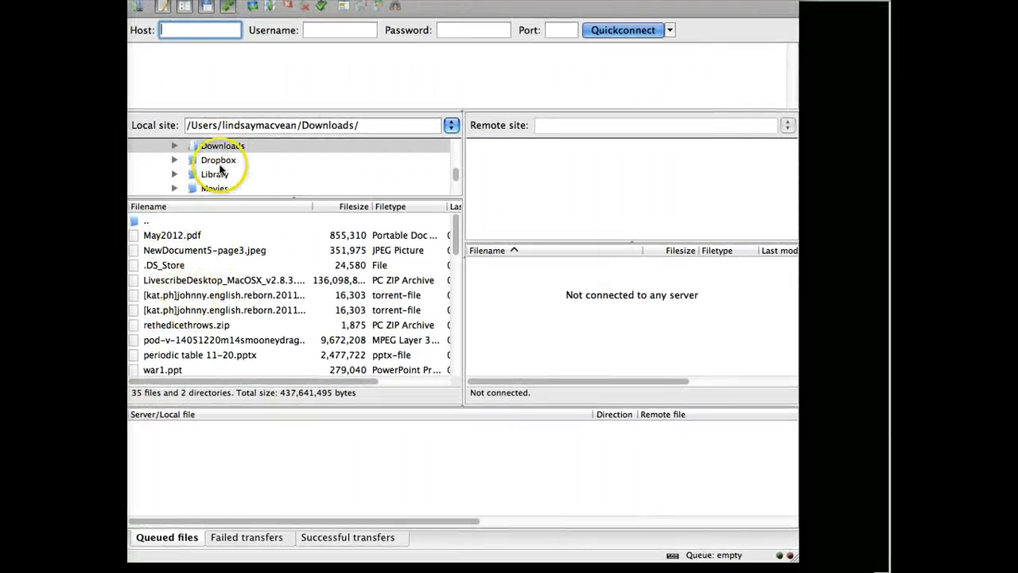
scroll(206, 163, up, 2)
drag(223, 198, 223, 278)
scroll(224, 195, up, 10)
scroll(223, 198, down, 8)
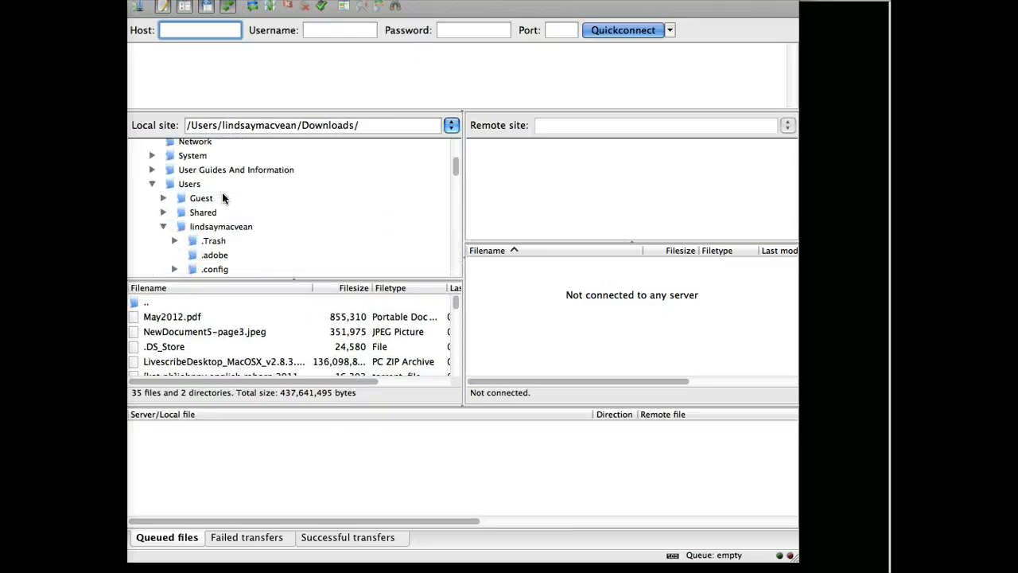
scroll(255, 231, down, 12)
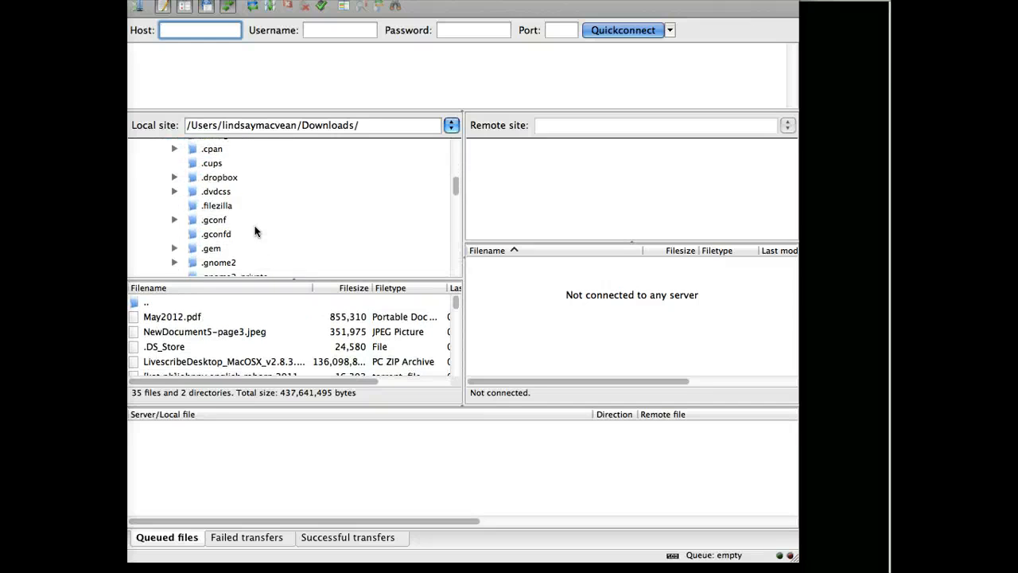
scroll(254, 230, down, 4)
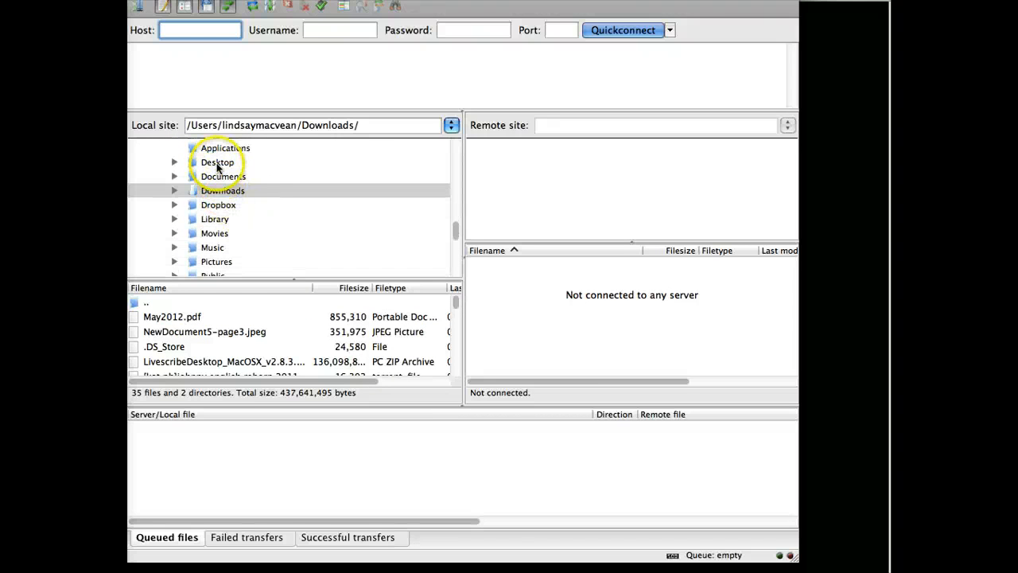
click(216, 162)
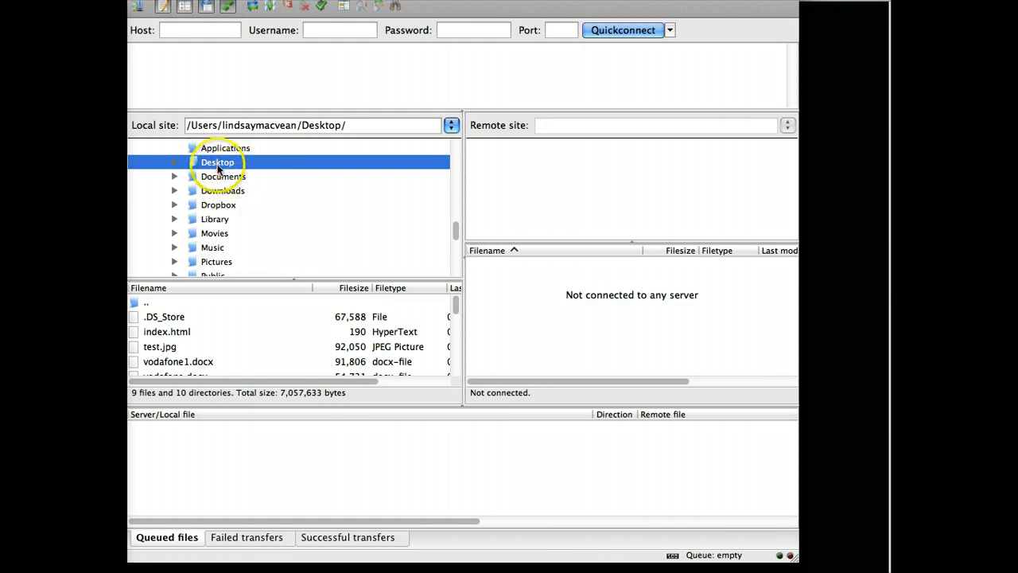
Try to transfer index.html from the local Desktop to the remote side of the unconnected FileZilla window.
scroll(244, 342, down, 1)
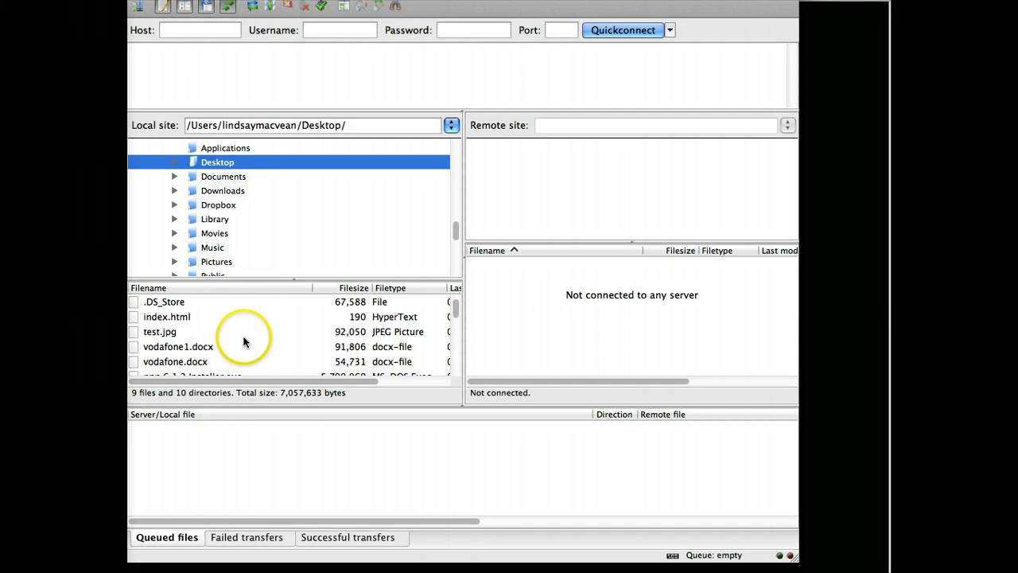
click(159, 317)
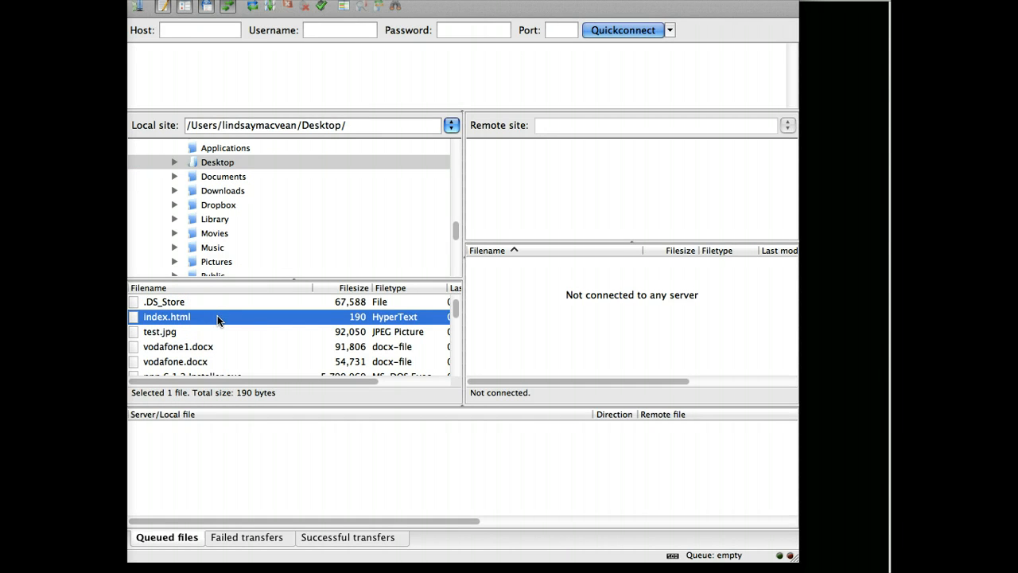
click(168, 331)
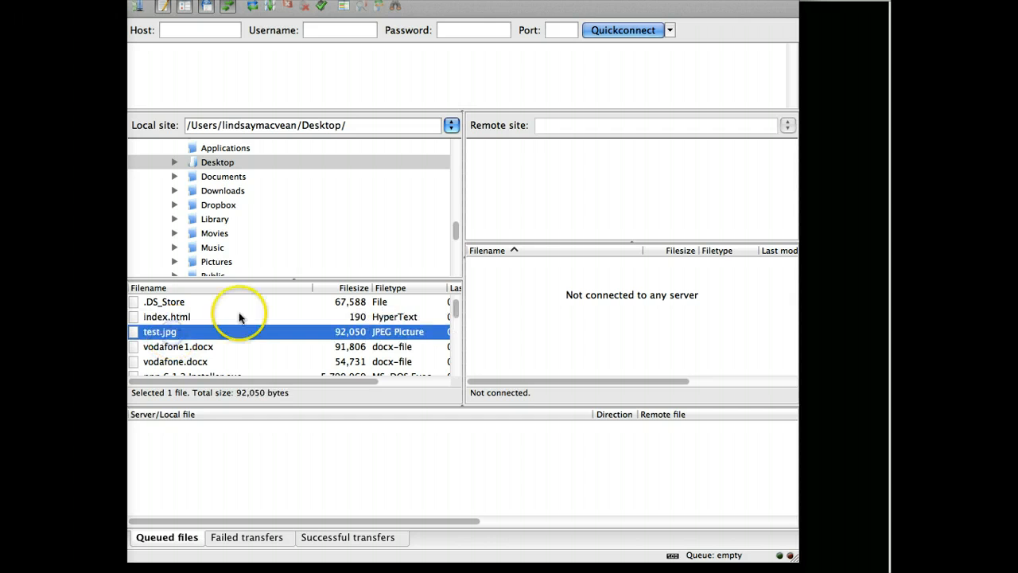
click(206, 318)
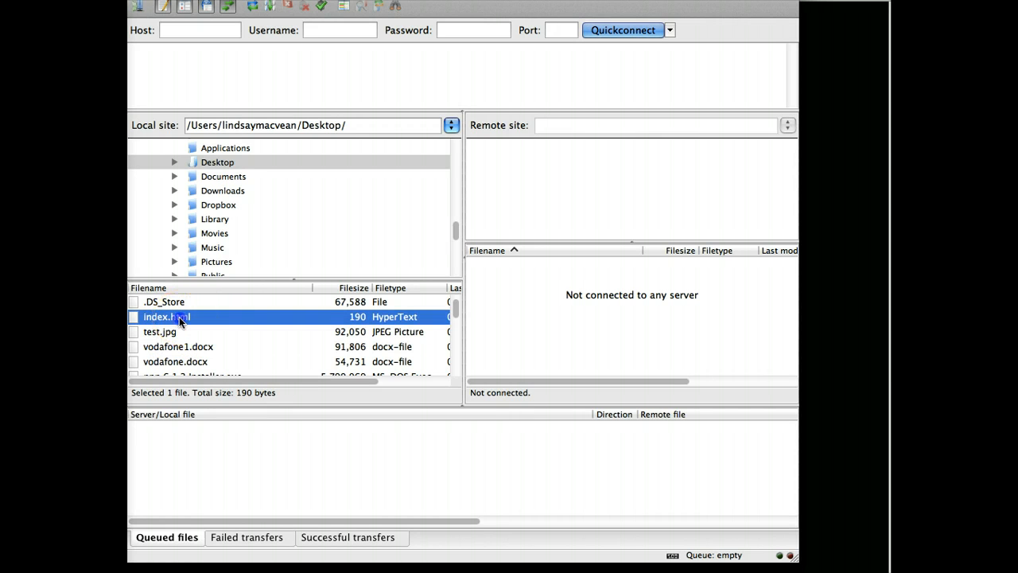
drag(369, 295, 519, 300)
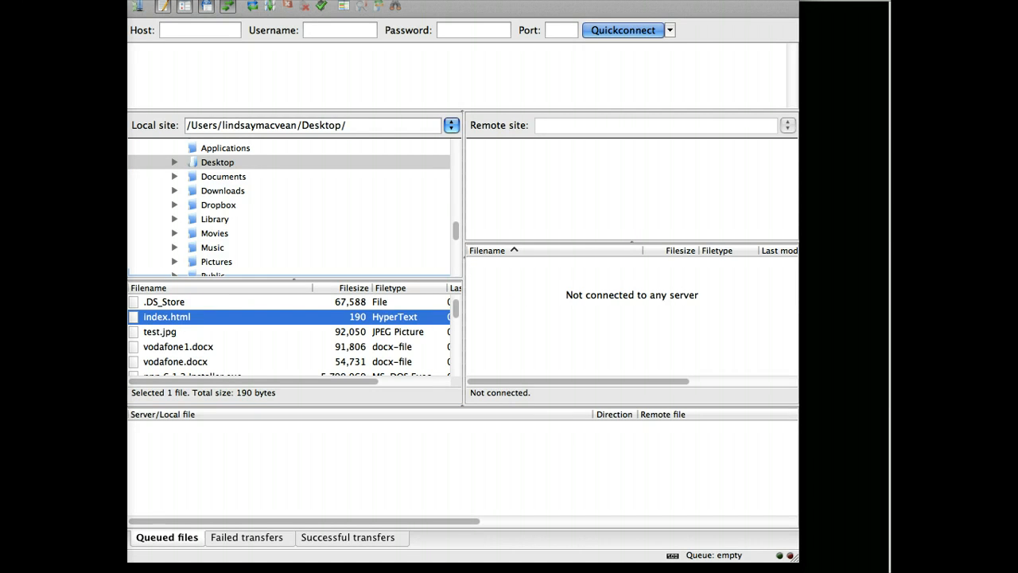
drag(445, 1, 463, 117)
Switch to the connected FileZilla window and upload index.html from the Desktop to the remote root, overwriting the existing file.
key(ctrl+Up)
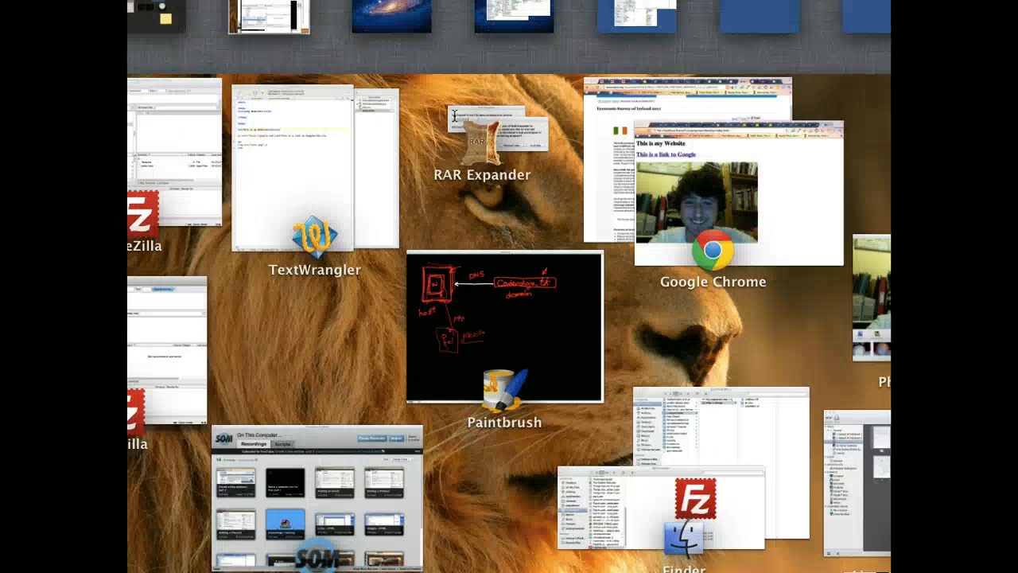
click(177, 148)
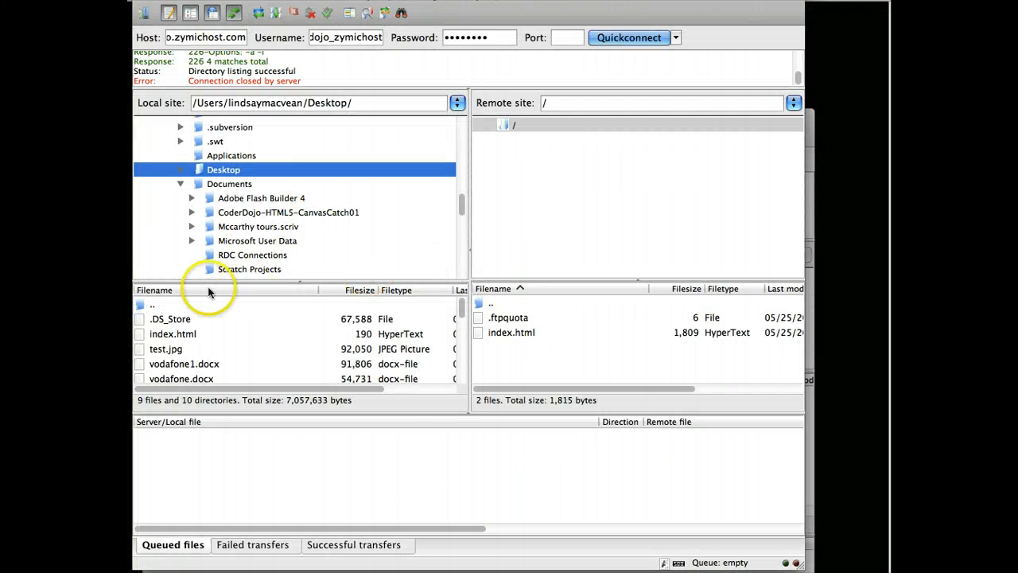
click(156, 335)
click(157, 336)
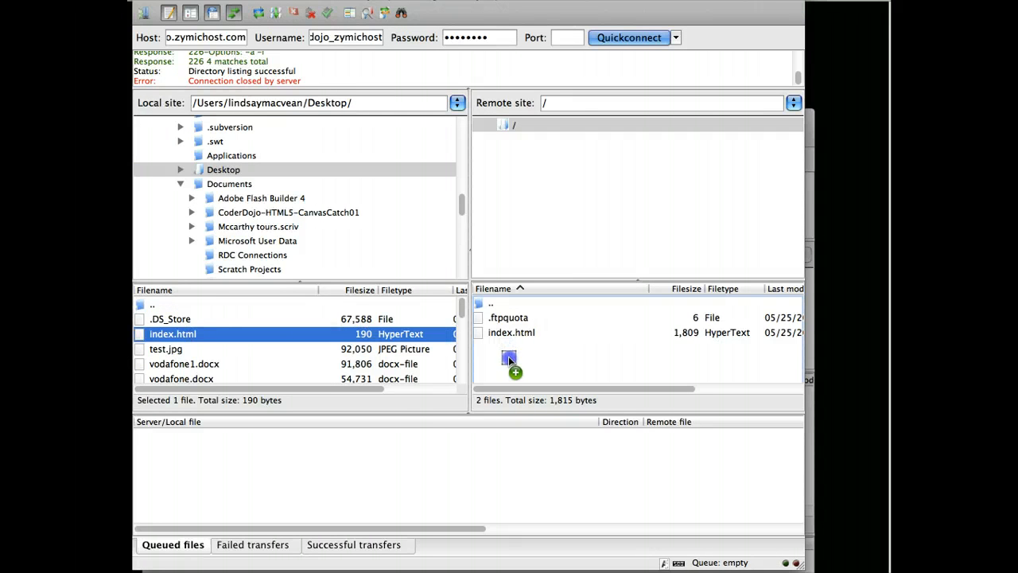
drag(509, 356, 508, 358)
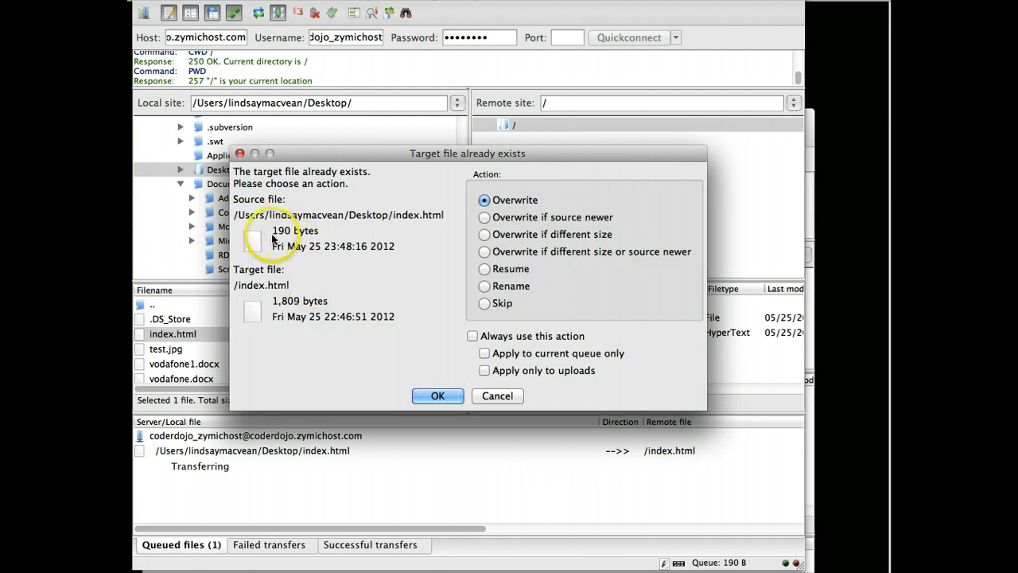
click(394, 215)
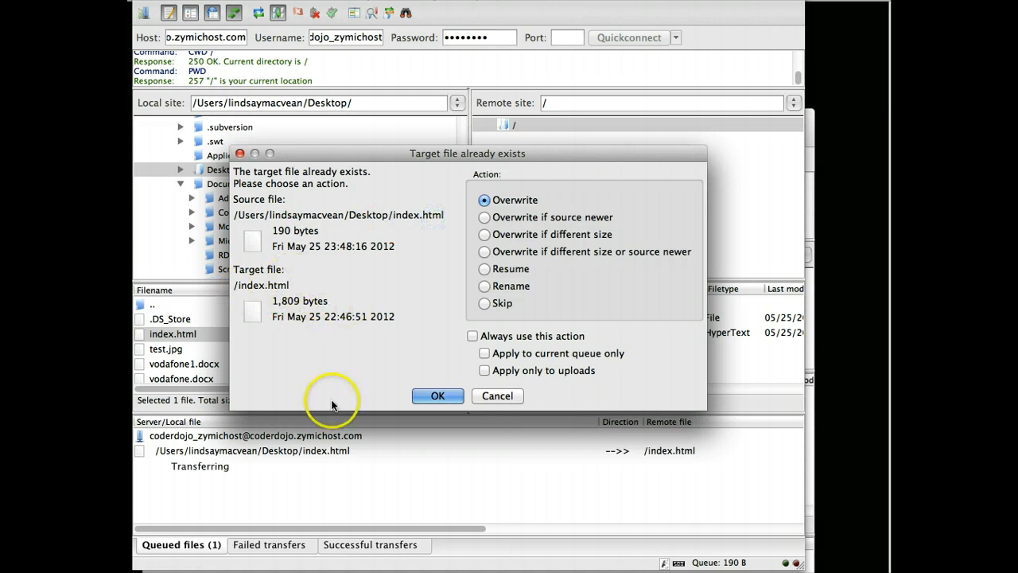
click(437, 396)
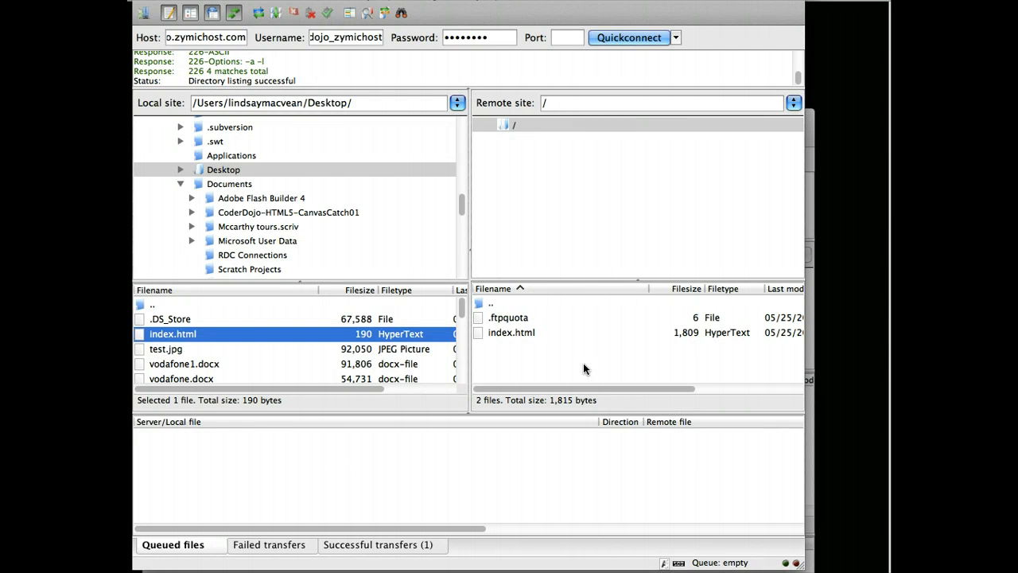
Upload test.jpg from the Desktop to the remote root, refresh the remote listing and check both uploaded files.
click(160, 354)
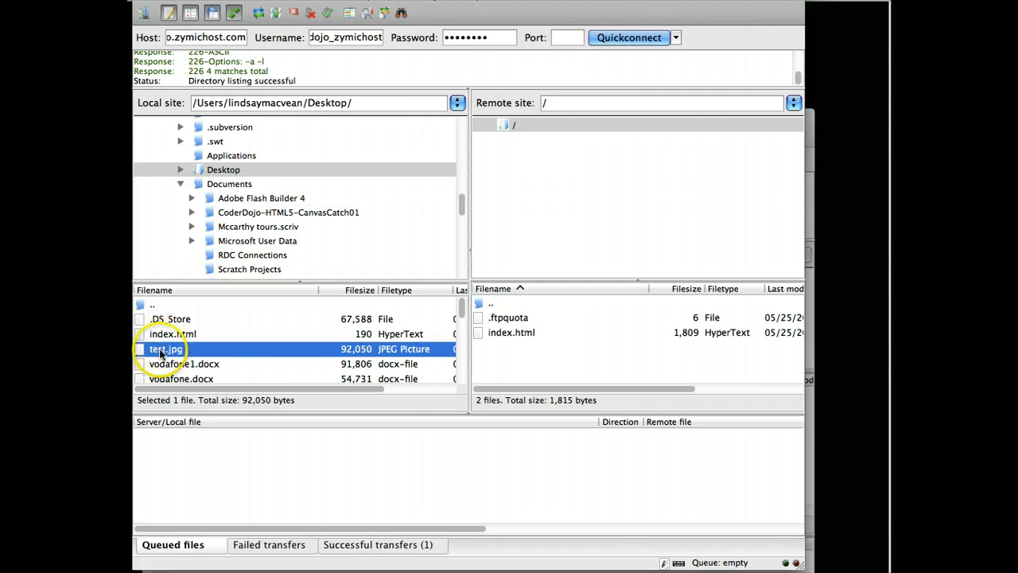
drag(159, 353, 518, 356)
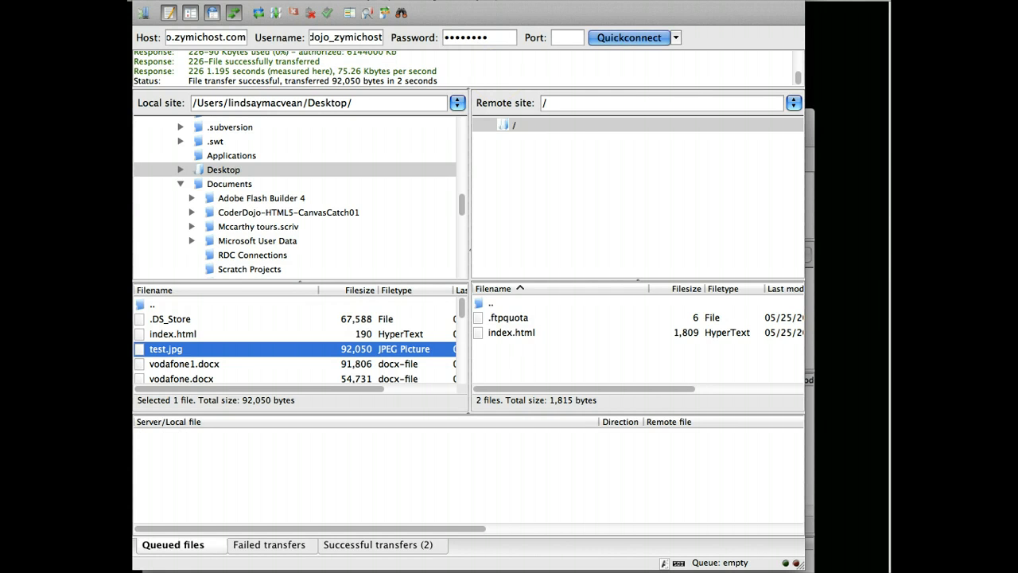
click(484, 163)
right_click(503, 345)
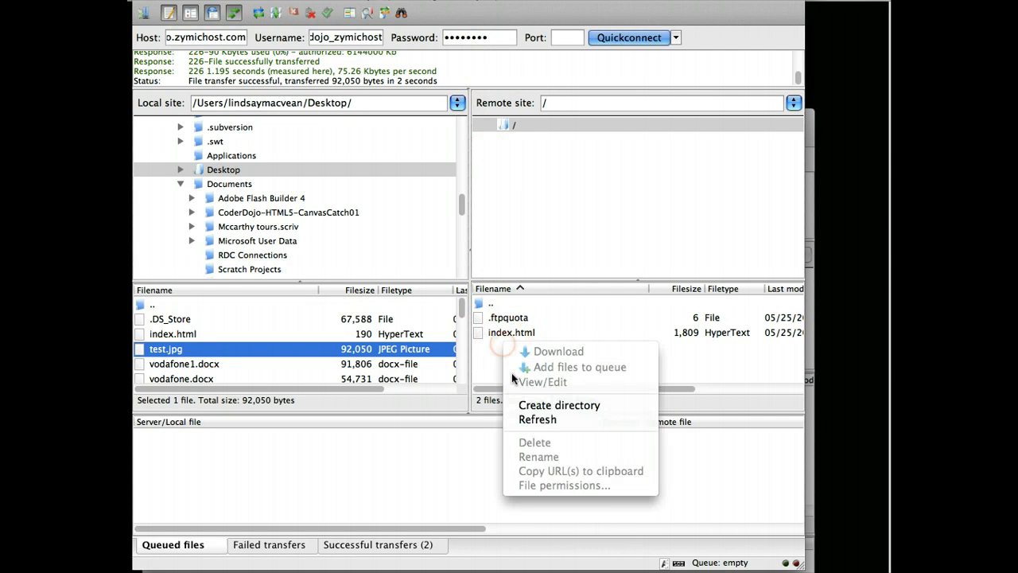
click(533, 420)
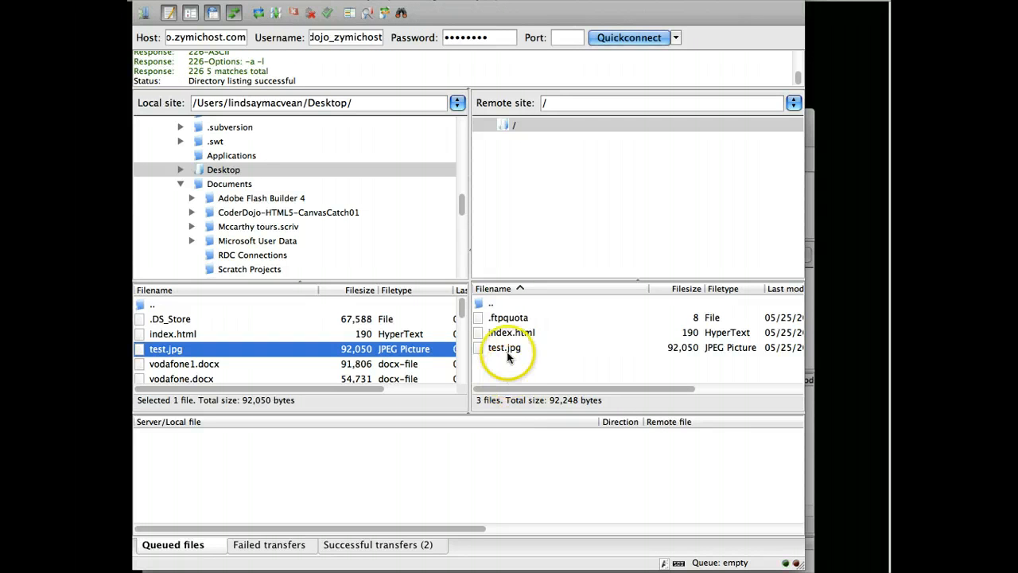
click(508, 333)
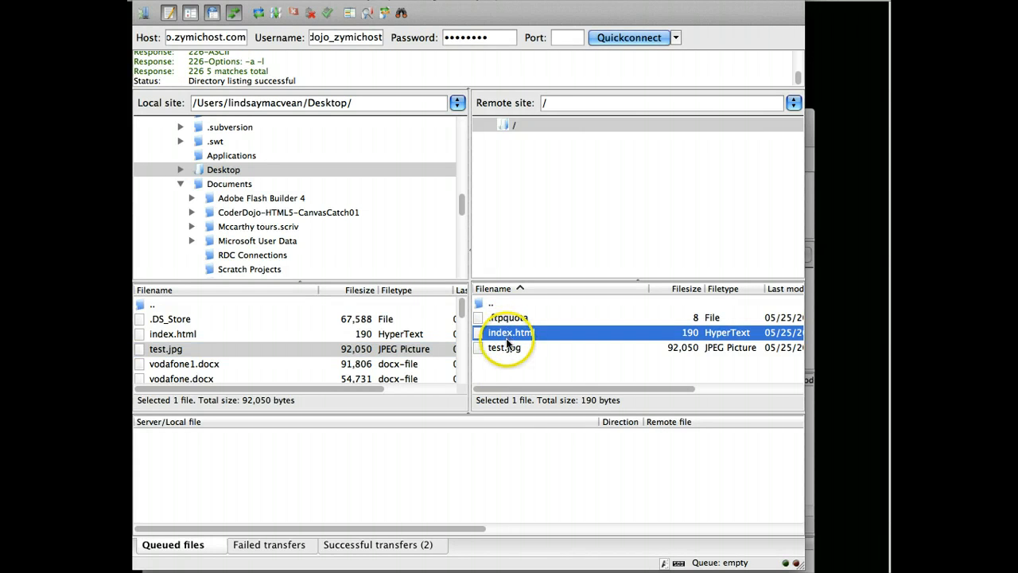
click(504, 350)
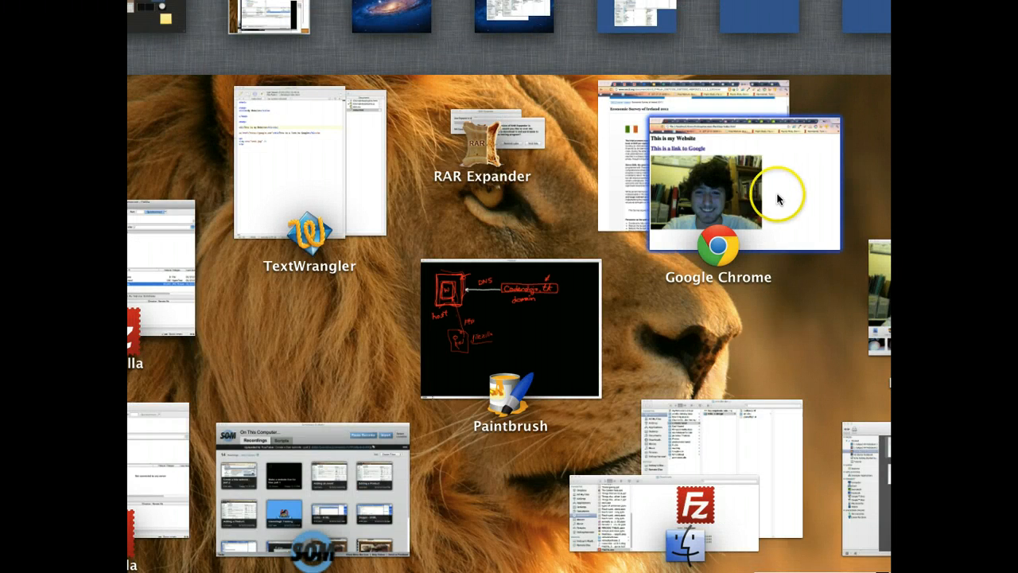
Switch to Chrome, open the YouTube video "Drum roll with cymbals crash" in a new tab and play it.
click(778, 199)
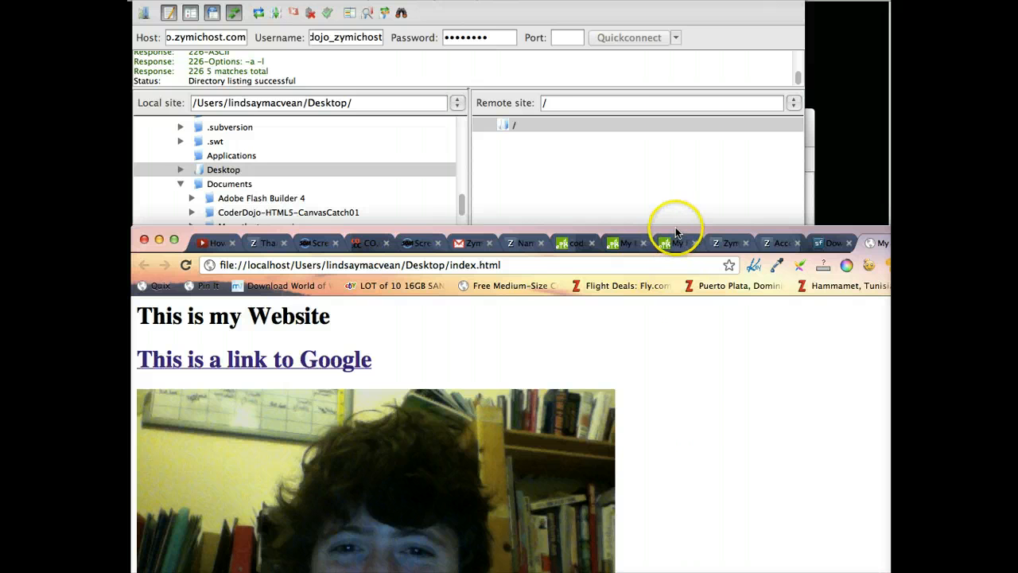
click(828, 242)
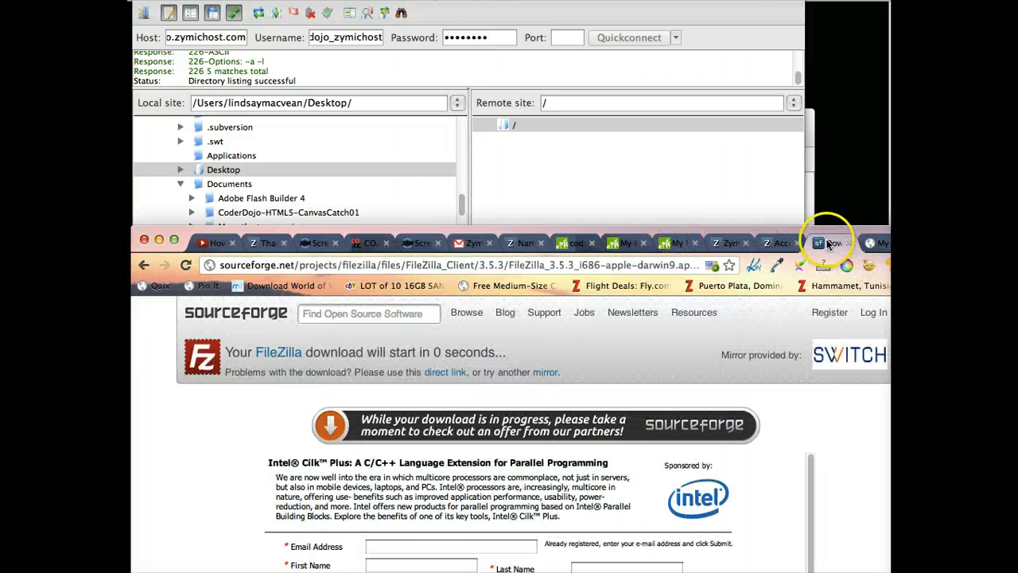
key(super+t)
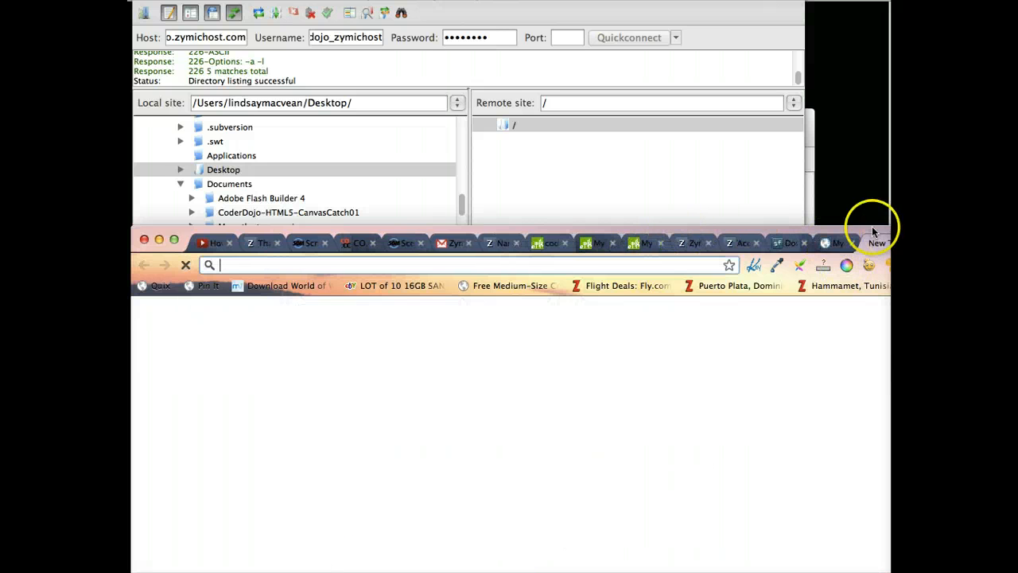
drag(857, 228, 853, 3)
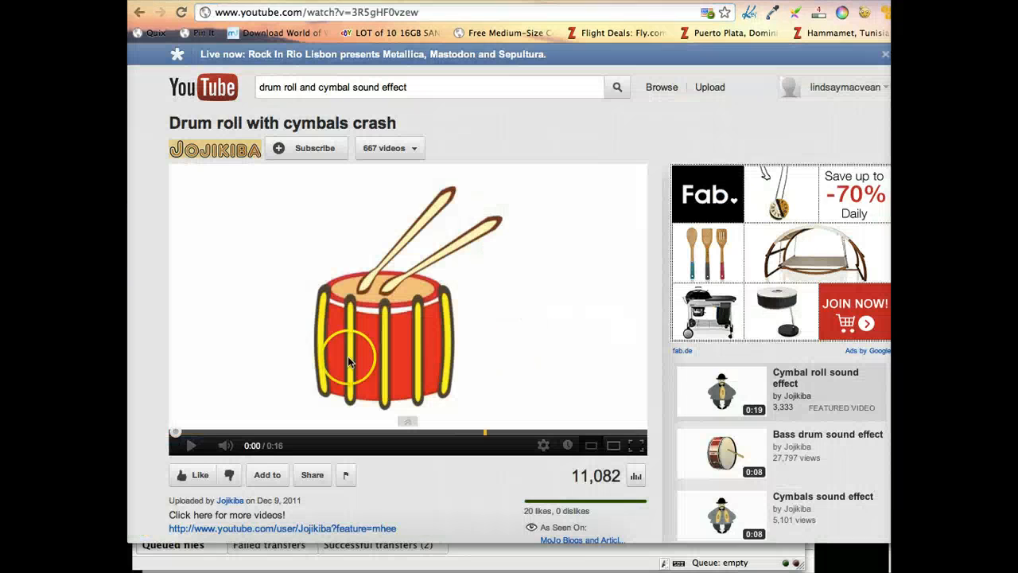
click(320, 368)
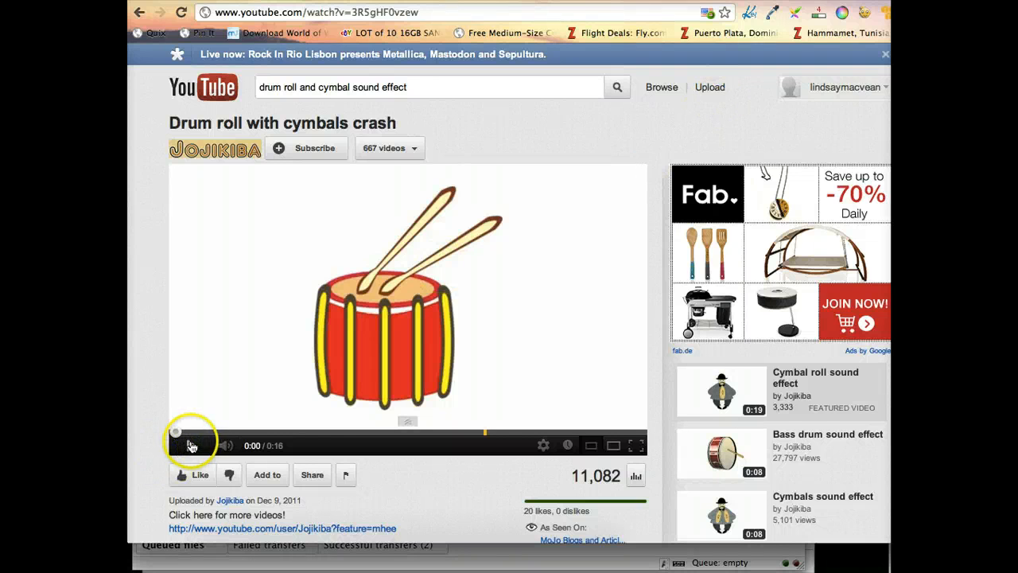
click(191, 443)
Open coderdojo.tk in a new browser tab to check the published website.
key(super+t)
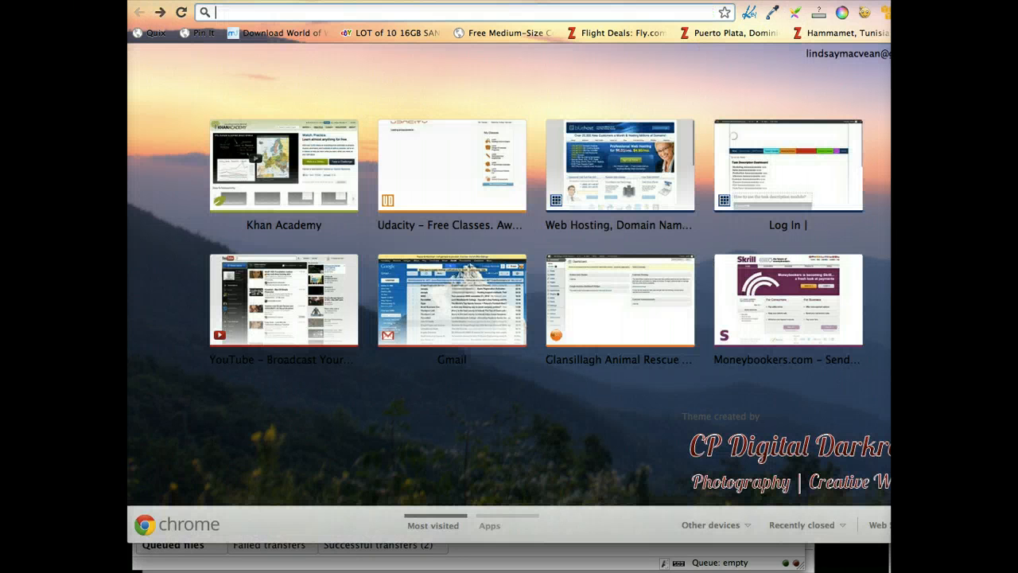
text(coder)
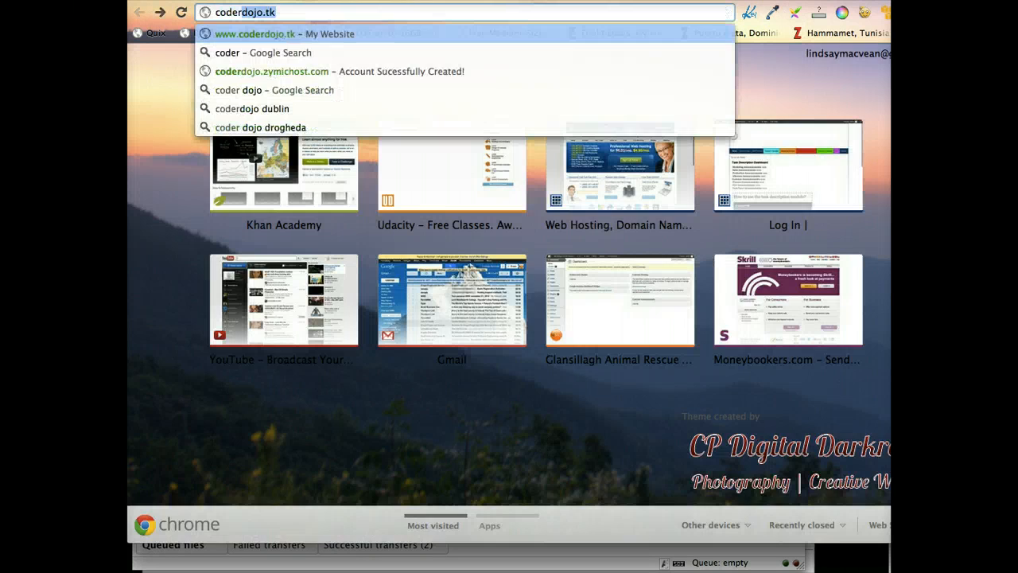
key(Return)
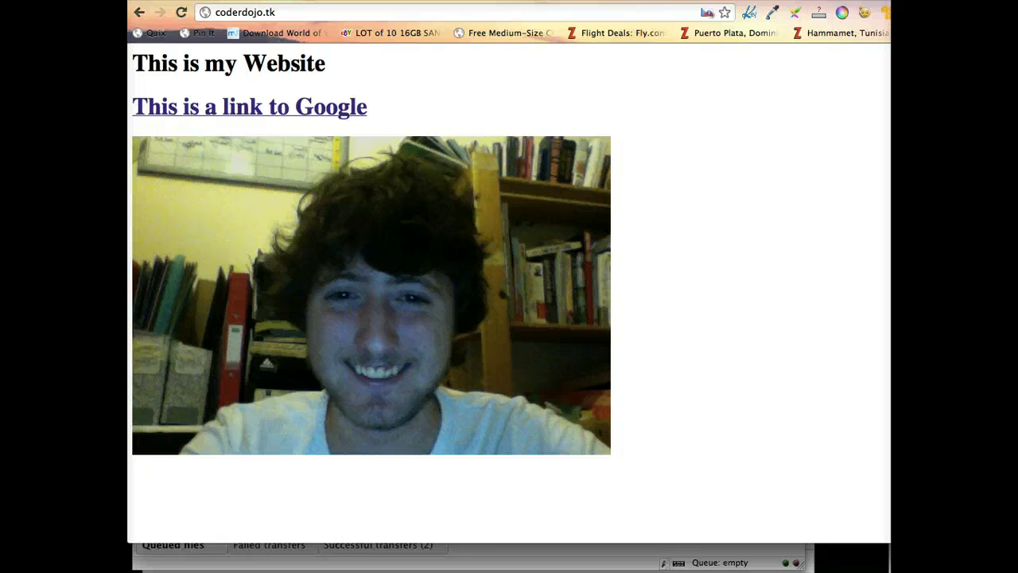